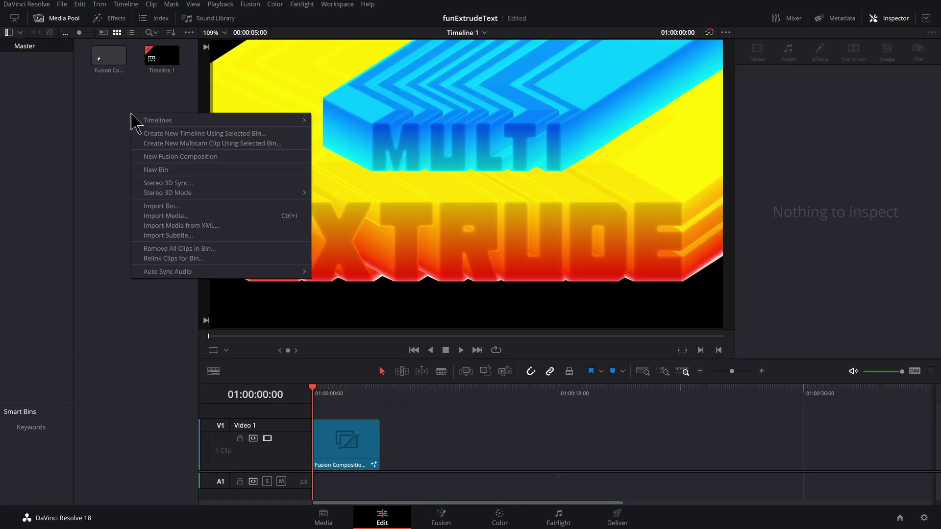
Create the Fusion Composition 2 clip in the Media Pool and load it in the source viewer.
click(179, 156)
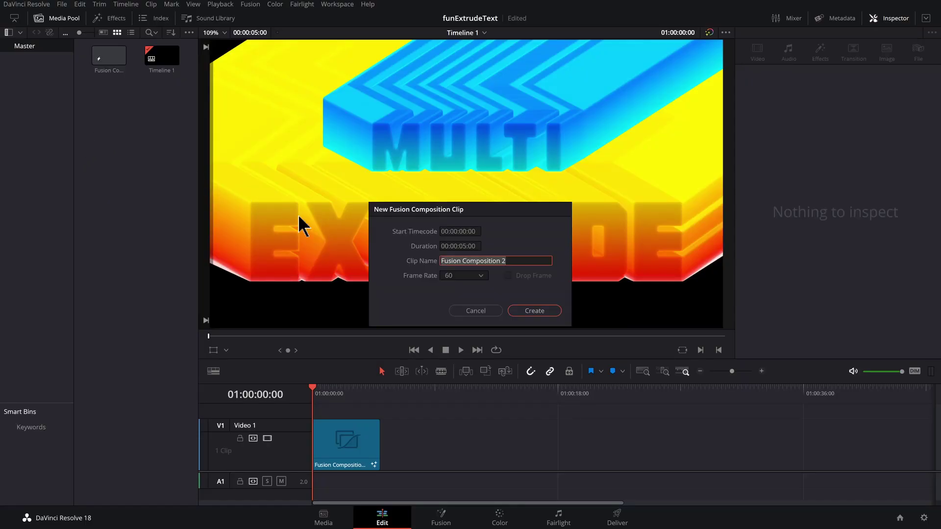
click(525, 311)
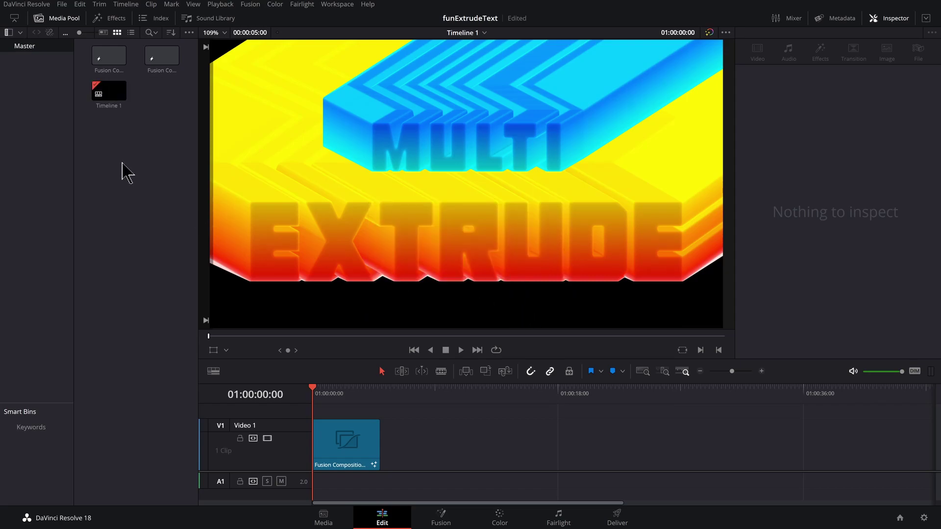
click(157, 56)
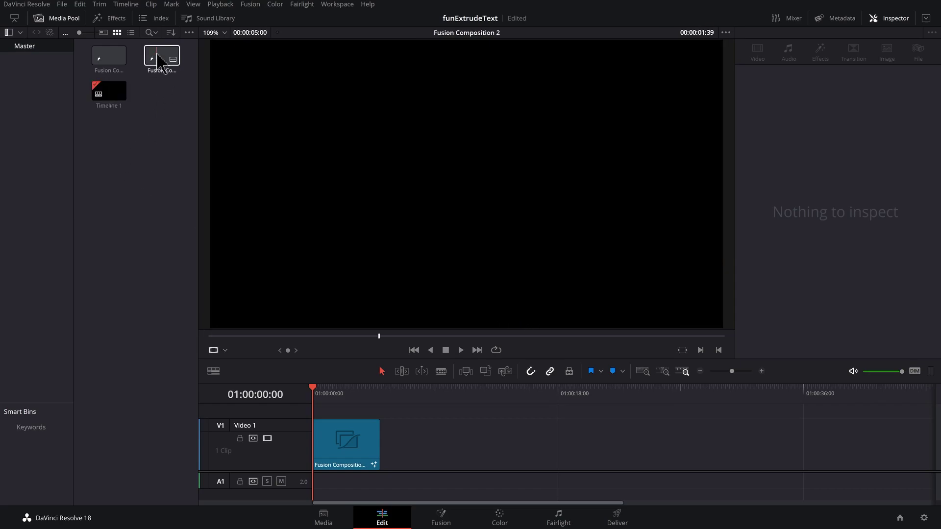
Open the clip in Fusion and add a Text+ node reading 'extrude' at size 0.3031.
double_click(157, 55)
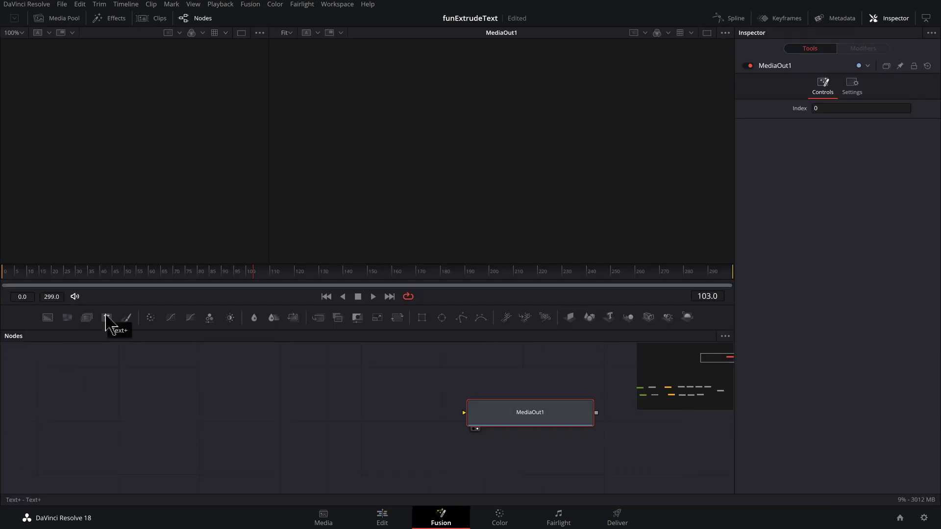
drag(107, 318, 91, 421)
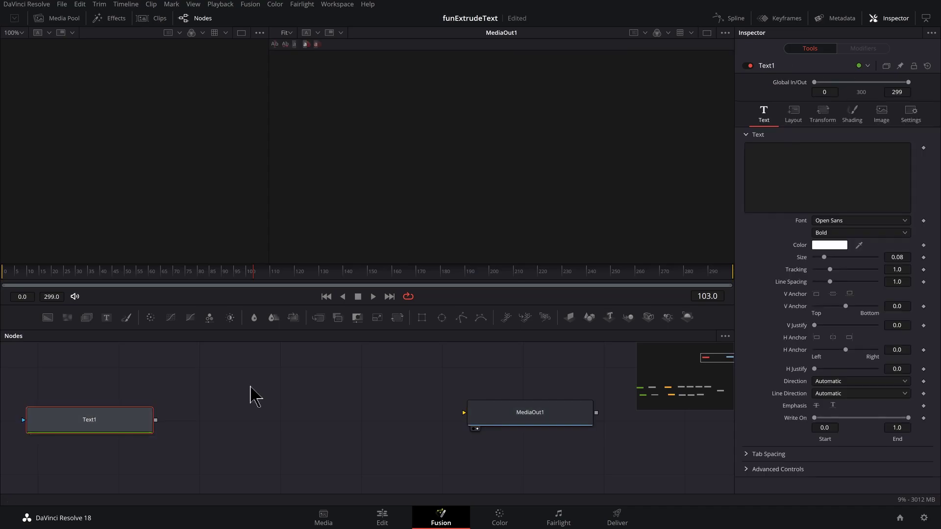
click(754, 182)
key(1)
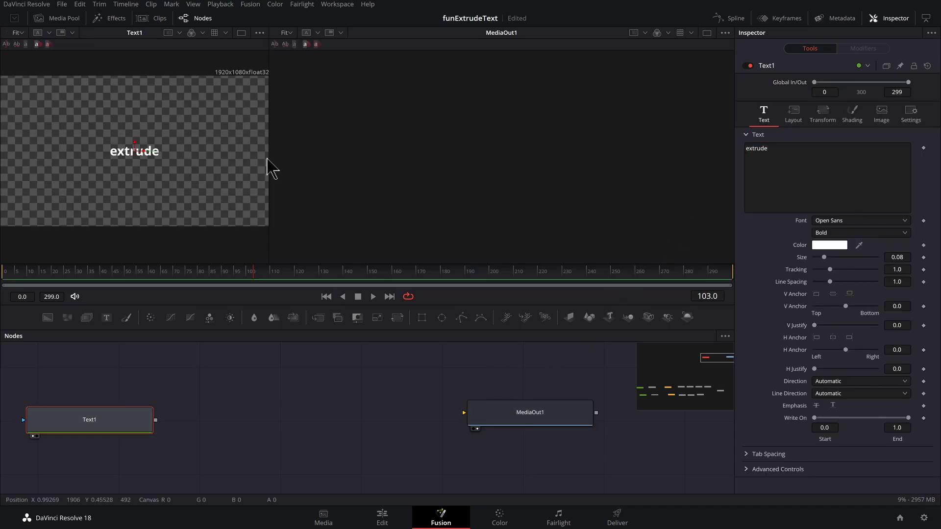
drag(825, 258, 853, 261)
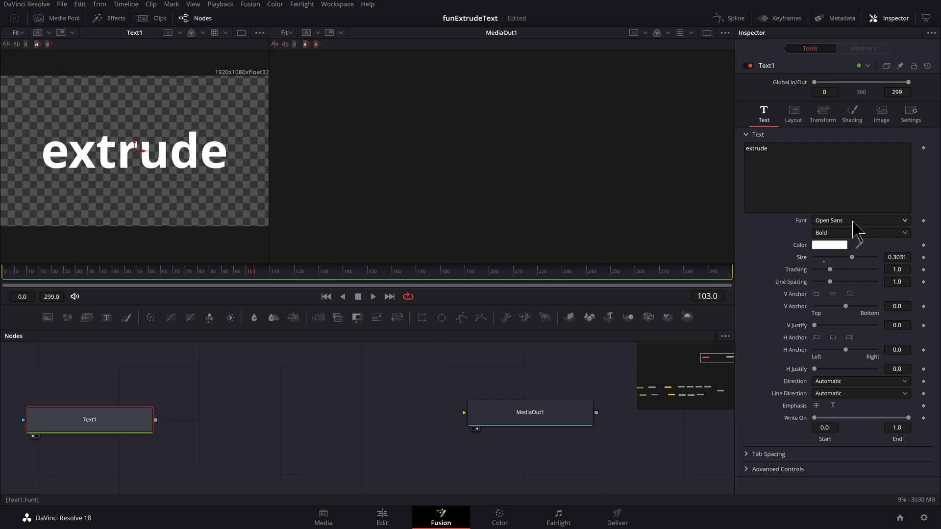
click(855, 221)
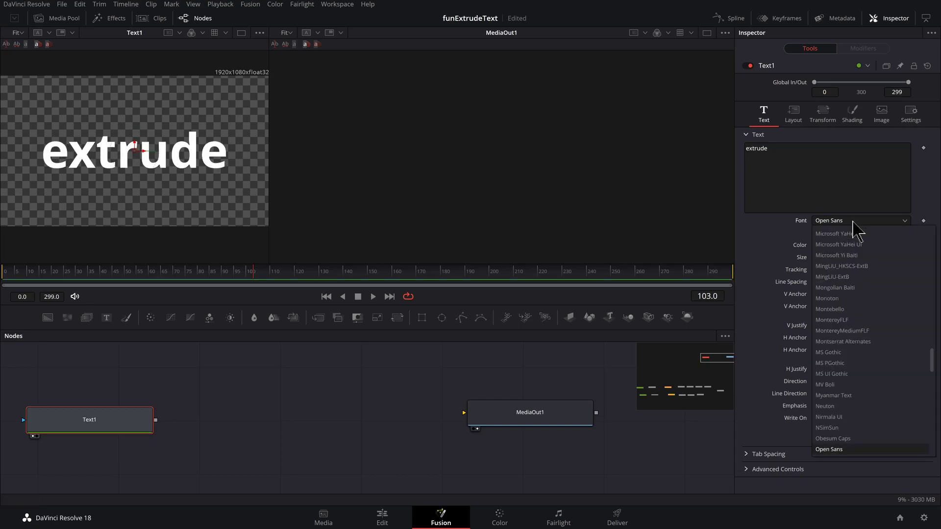
Switch the text to Montebello and fill it with a red-to-yellow gradient shading.
click(846, 301)
click(851, 112)
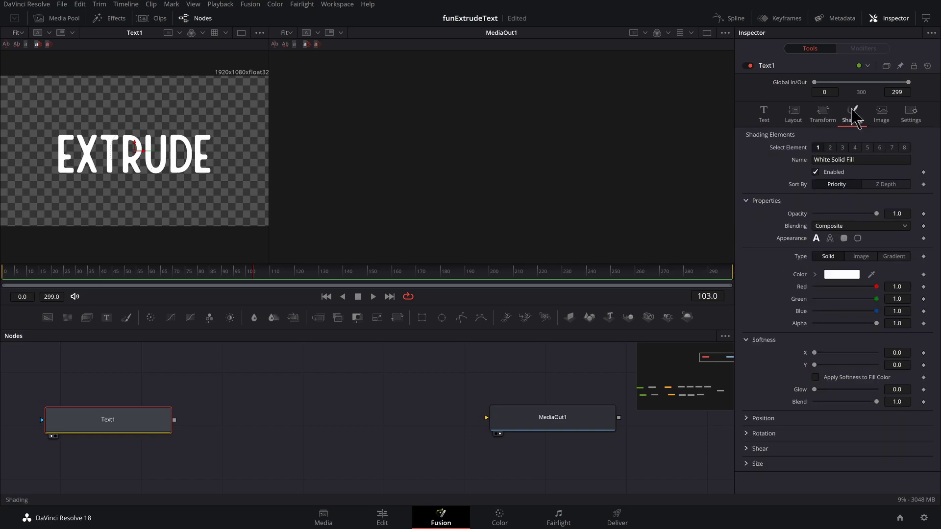
click(893, 259)
click(816, 303)
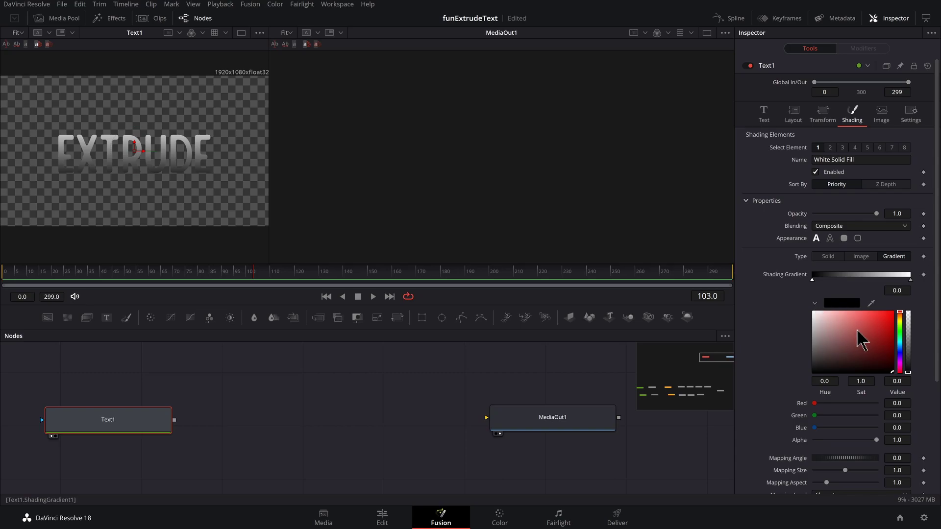
click(882, 337)
click(910, 279)
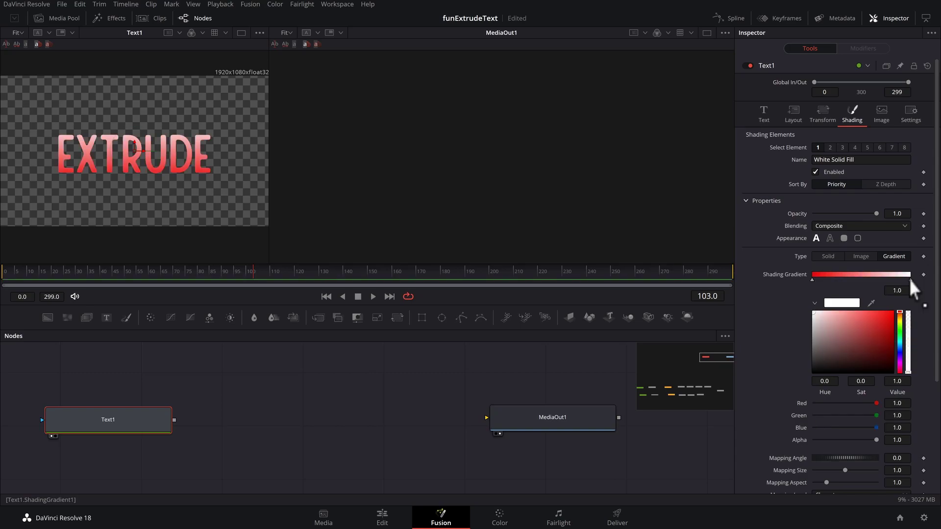
click(893, 313)
click(900, 320)
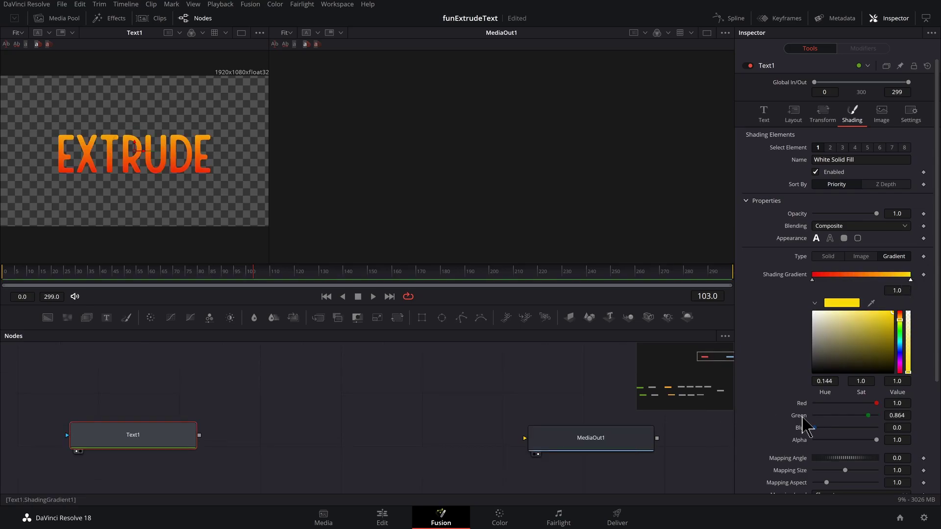
scroll(804, 427, down, 2)
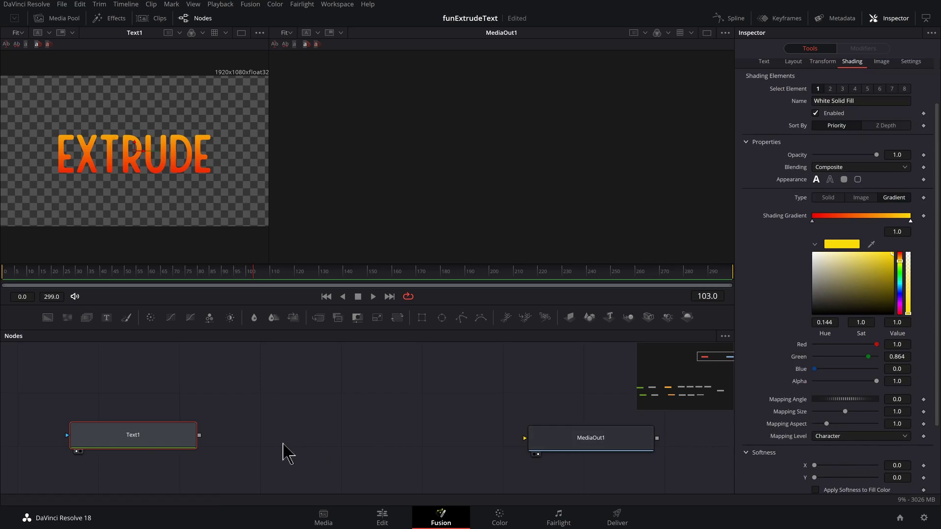
click(137, 431)
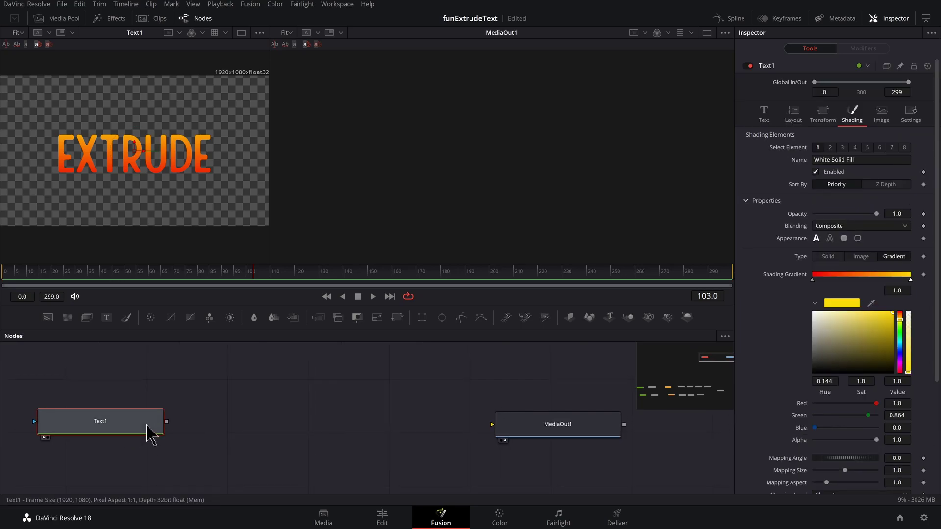
Add an Edge Detect node after Text1 and show it in the left viewer.
drag(118, 431, 105, 437)
key(shift+space)
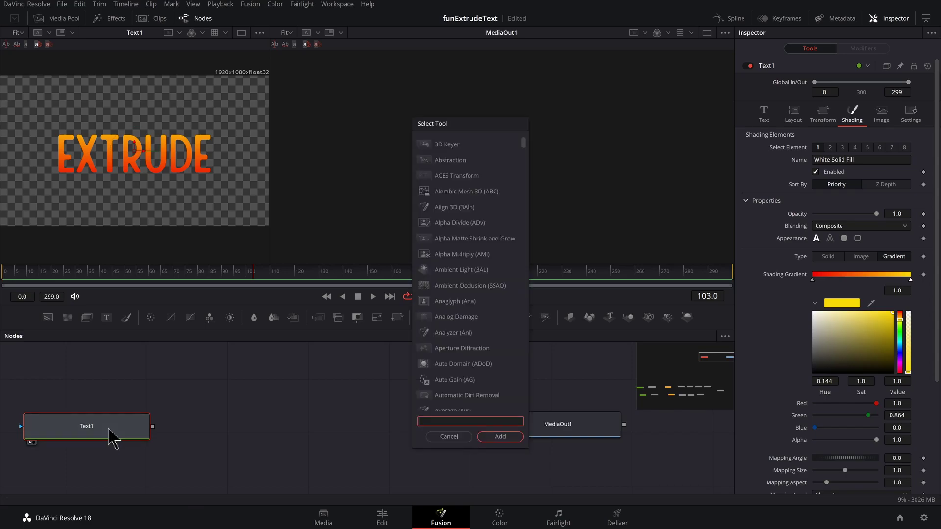
text(edge)
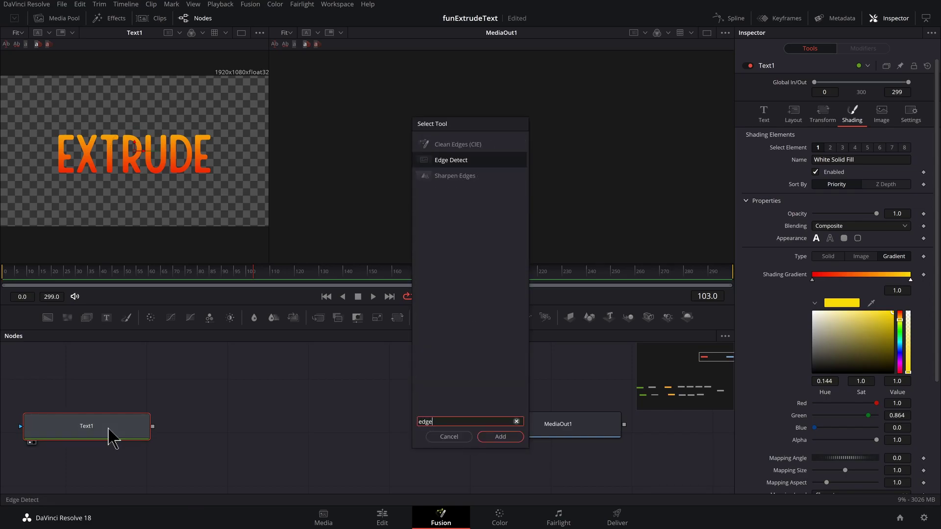
key(Return)
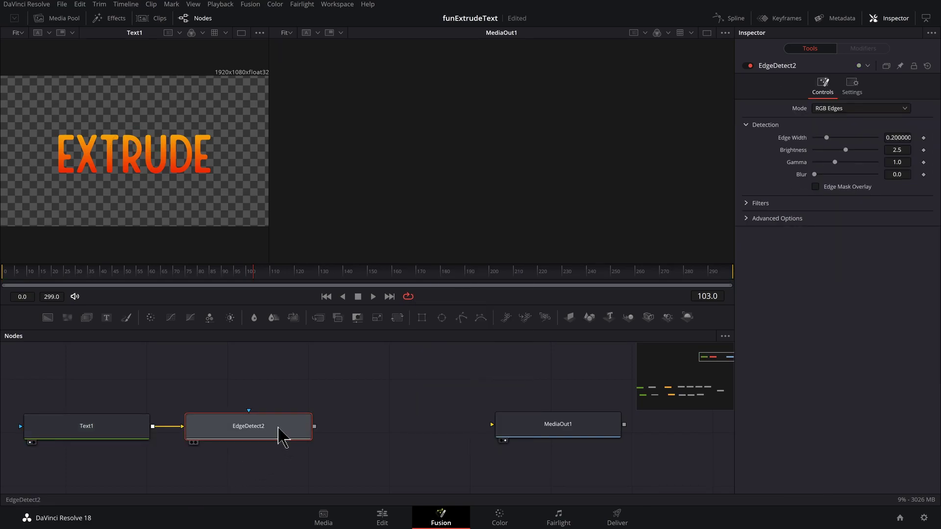
key(1)
Set edge width 0.126, brightness 1.063, gamma 0.878 and enable Edge Mask Overlay.
drag(267, 244, 382, 235)
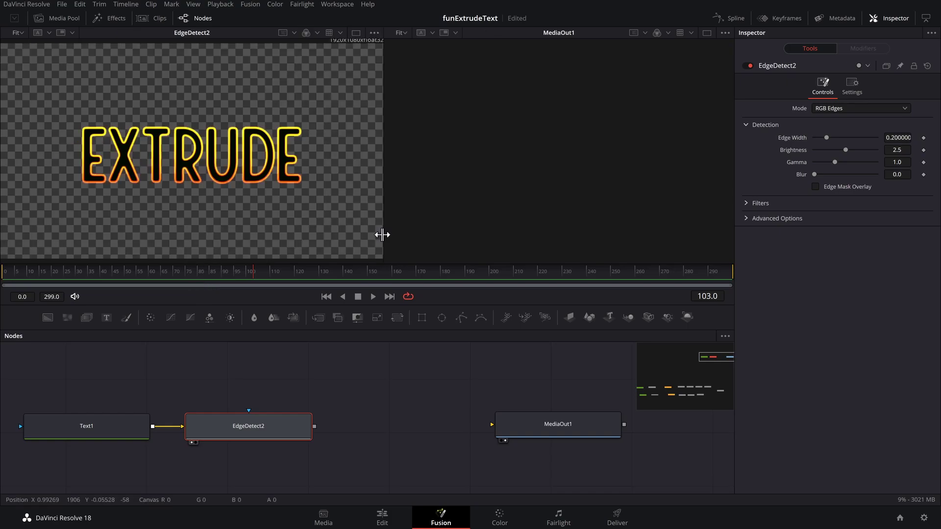
scroll(279, 210, down, 1)
scroll(279, 210, up, 1)
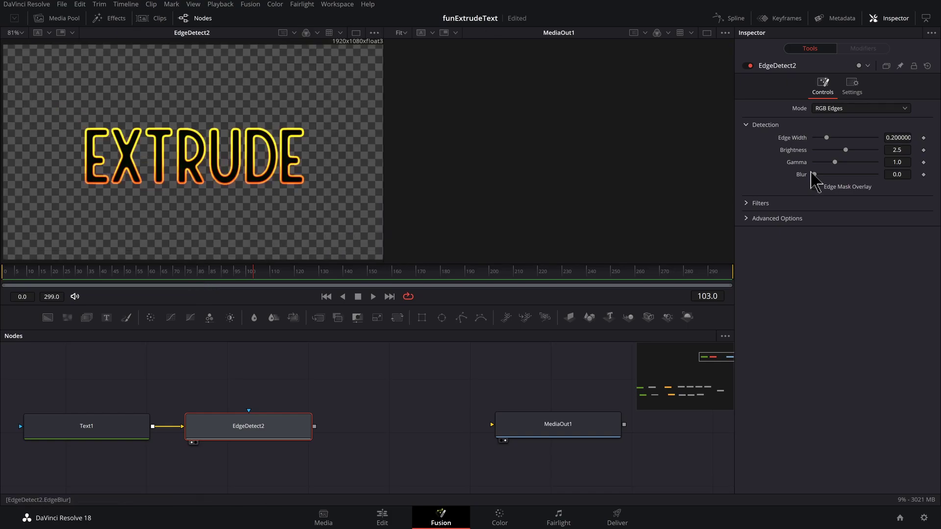
drag(826, 138, 832, 163)
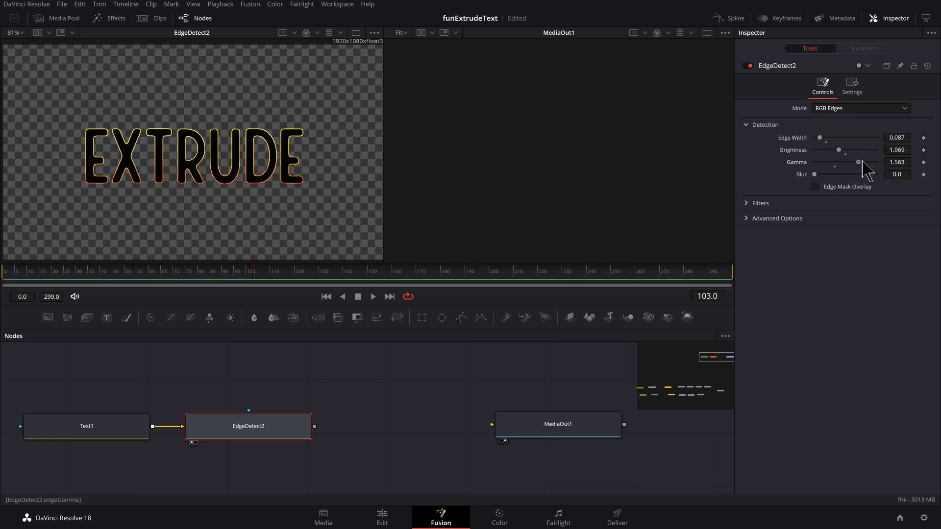
click(816, 187)
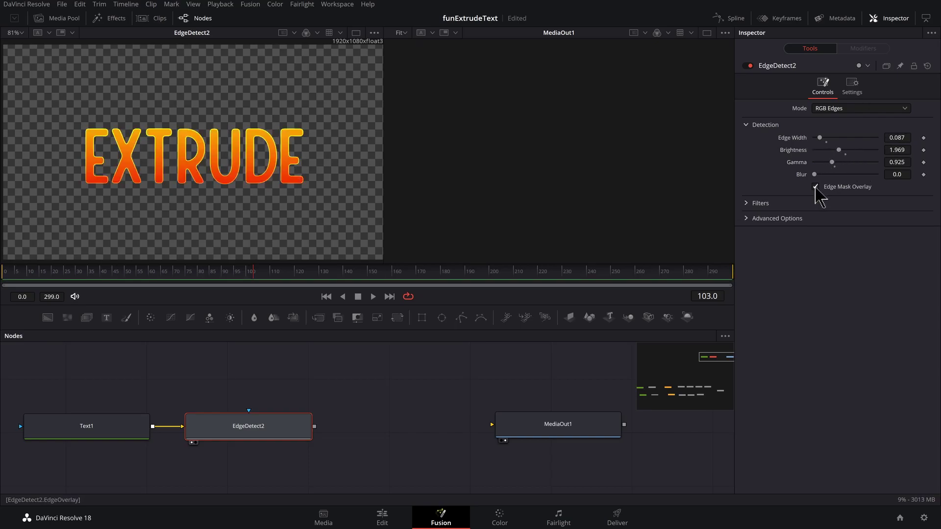
scroll(255, 163, up, 5)
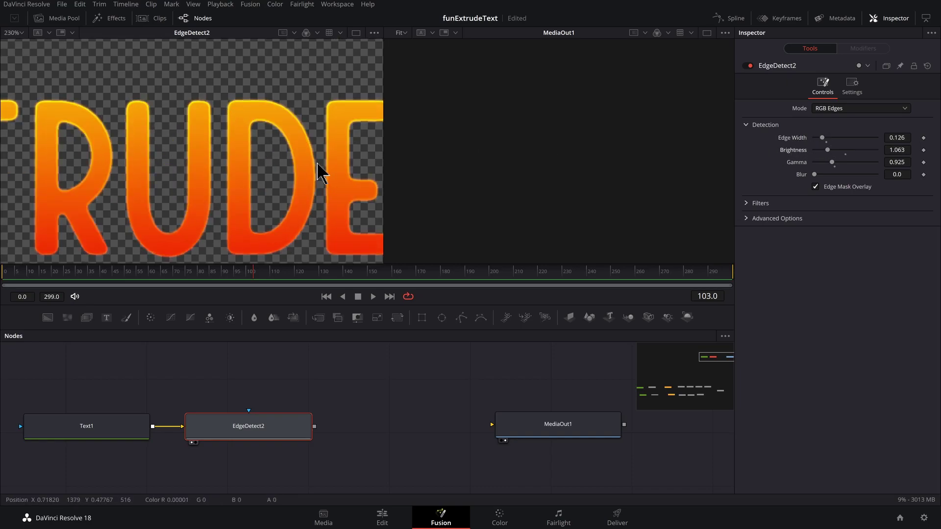
mouse_move(834, 164)
mouse_down()
mouse_move(824, 165)
mouse_move(854, 164)
mouse_move(830, 166)
mouse_up()
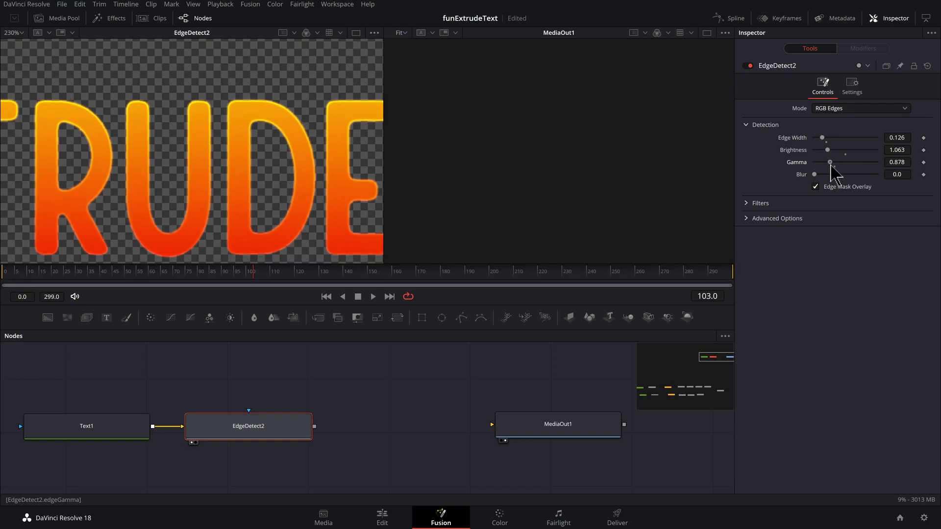
scroll(235, 427, down, 1)
drag(235, 427, 95, 429)
Add a VariBlur node after EdgeDetect2, trying a smaller blur size before resetting it to 1.0.
click(223, 430)
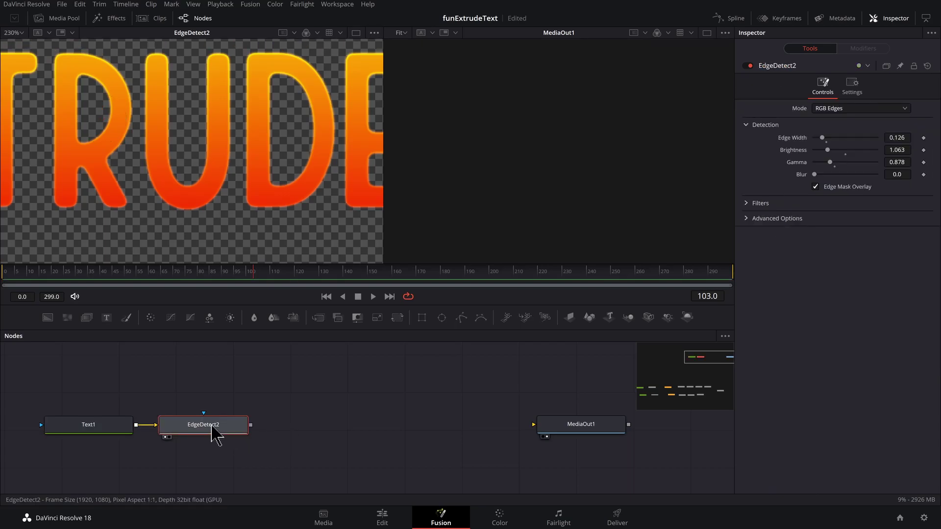
key(shift+space)
text(edge)
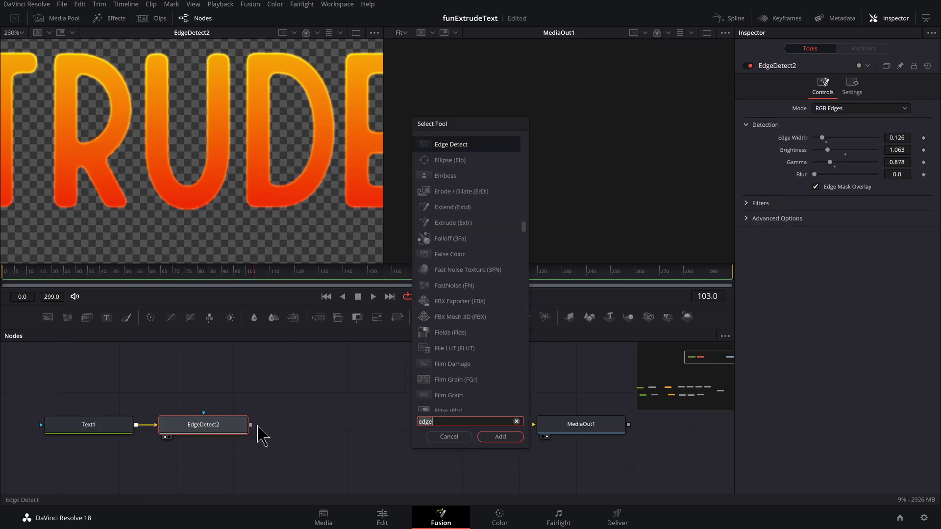
key(BackSpace)
key(BackSpace)
key(BackSpace)
key(BackSpace)
text(var)
key(Return)
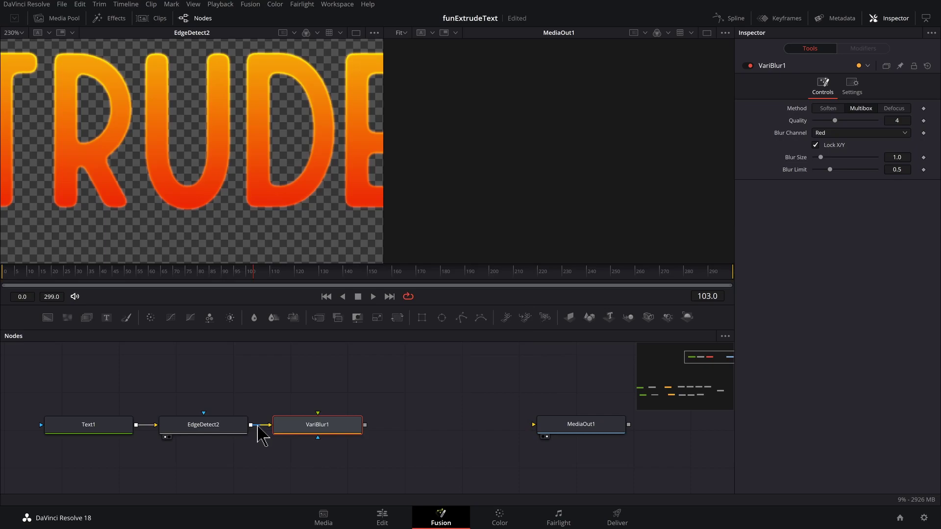
key(1)
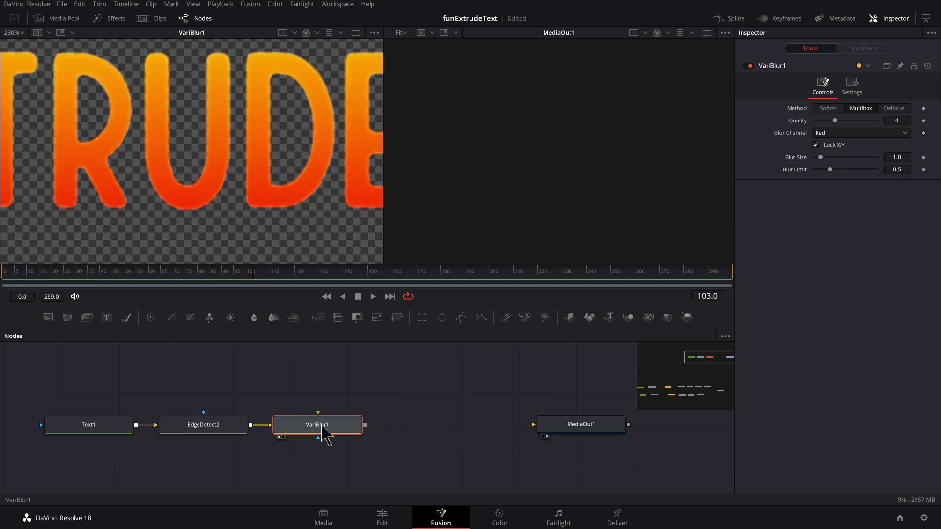
scroll(269, 147, up, 6)
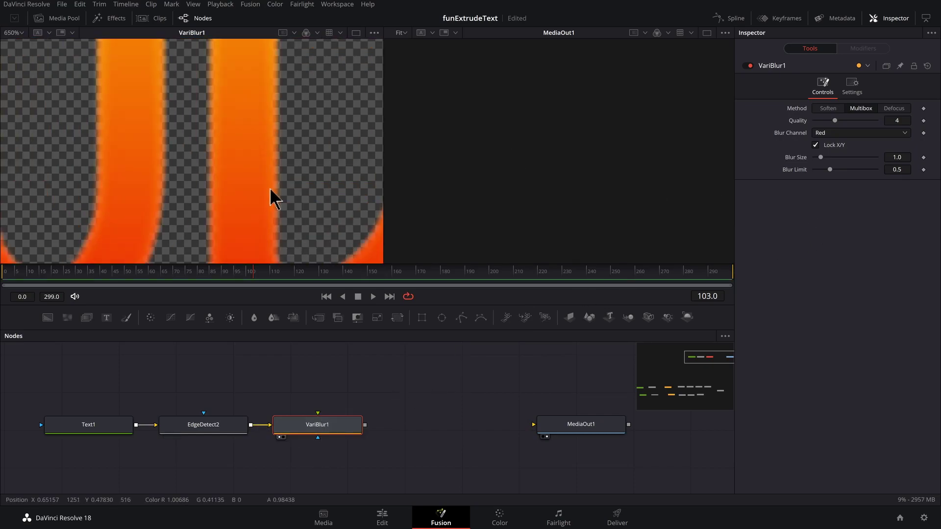
drag(820, 157, 820, 158)
double_click(819, 158)
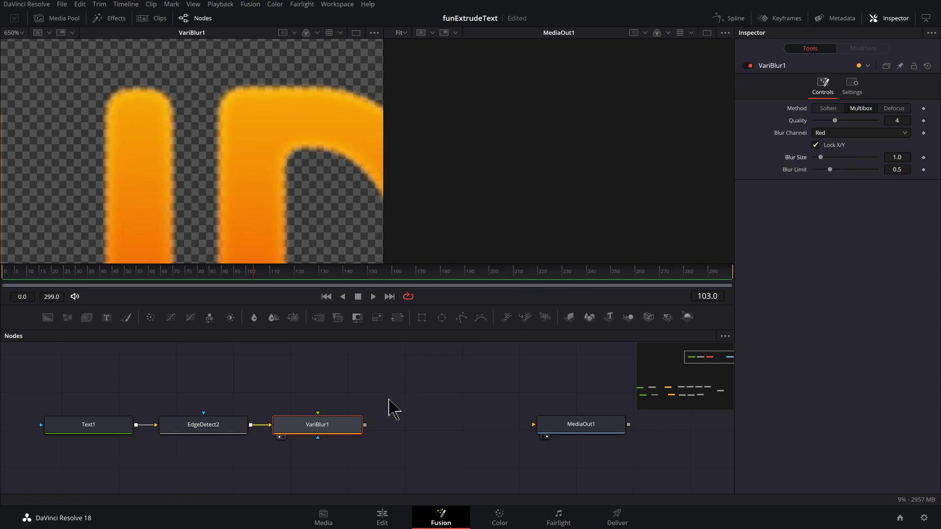
Check Text1's gradient shading, pan the node graph, and select VariBlur1.
drag(392, 409, 95, 454)
click(70, 447)
scroll(387, 433, down, 2)
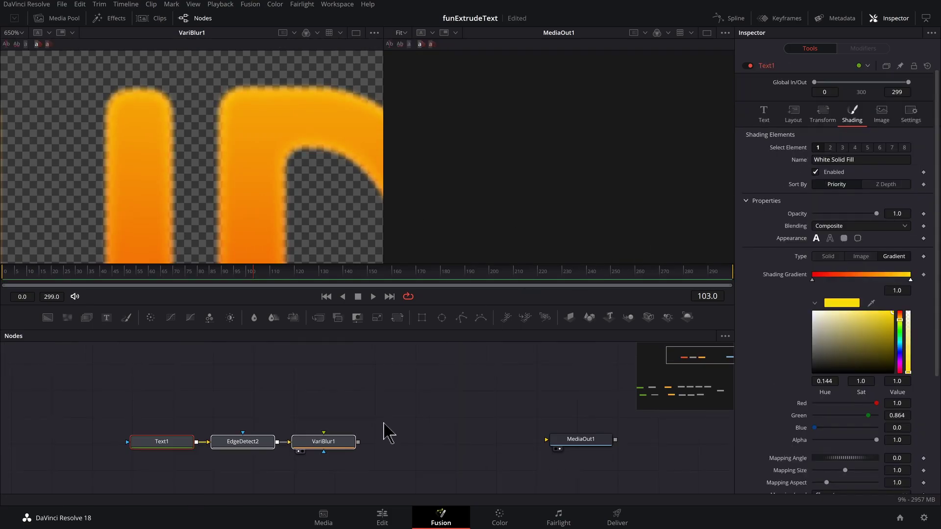
drag(387, 433, 343, 445)
drag(131, 451, 69, 459)
click(219, 455)
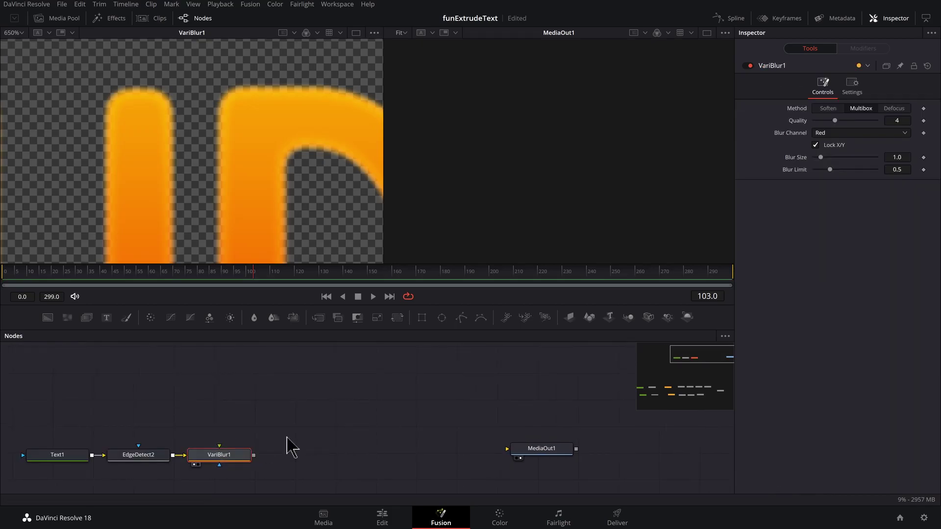
Add an Extrude node after VariBlur1 and move MediaOut1 right to make room.
key(shift+space)
text(var)
key(BackSpace)
key(BackSpace)
key(BackSpace)
text(ex)
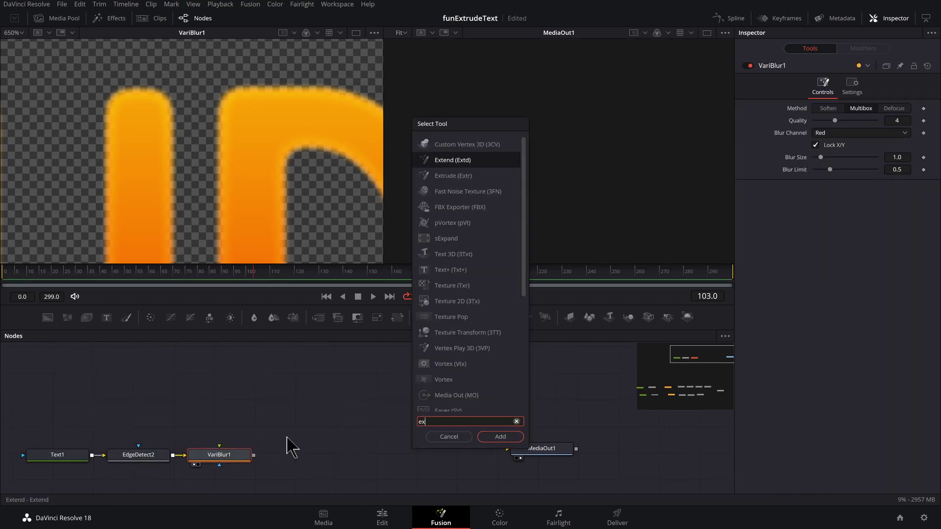
text(tr)
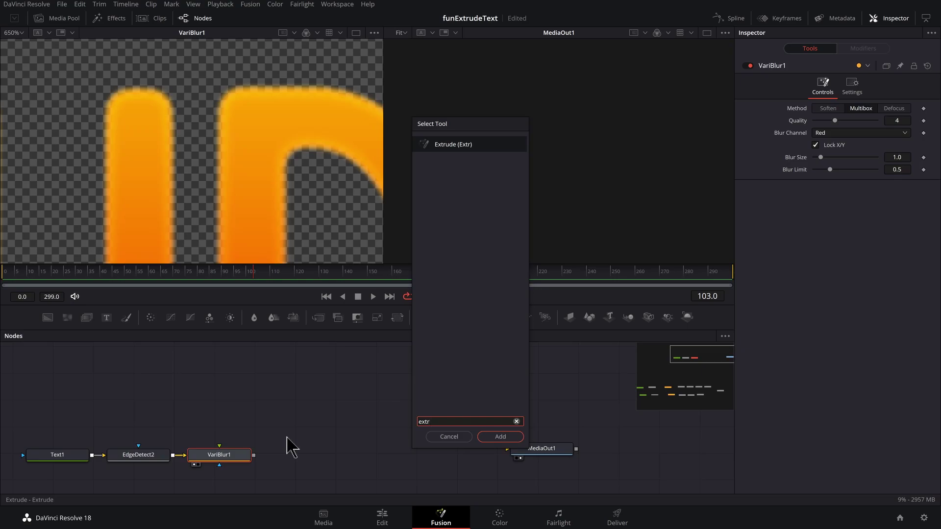
key(Return)
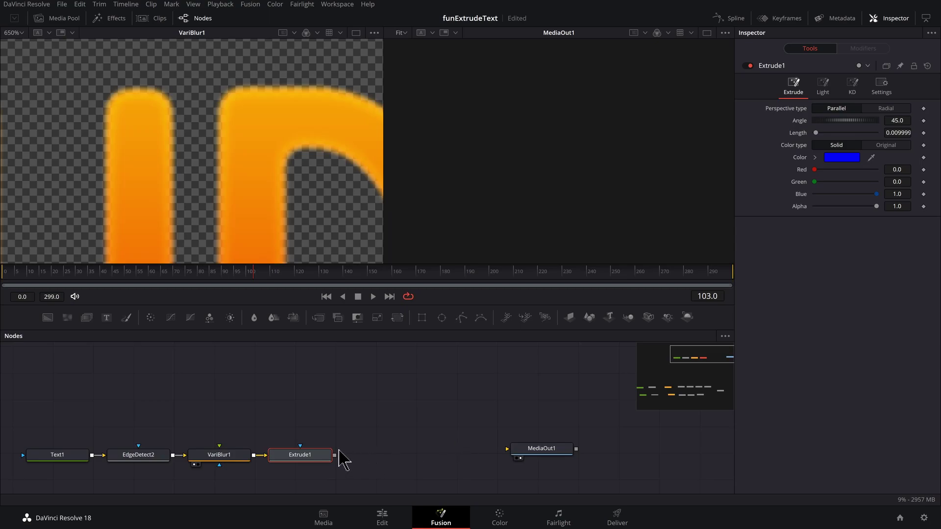
drag(542, 452, 679, 453)
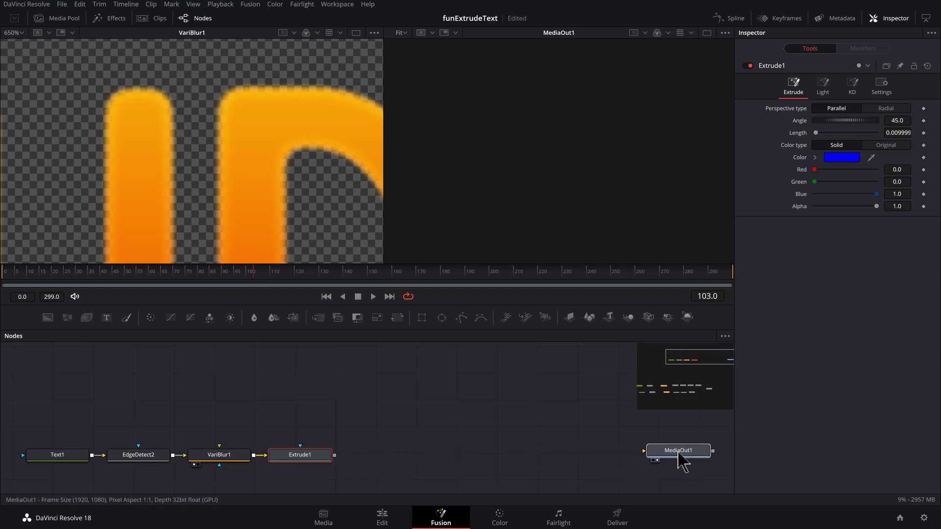
Set Extrude1 to Original color type with length 0.0866 and angle 24.1.
click(311, 456)
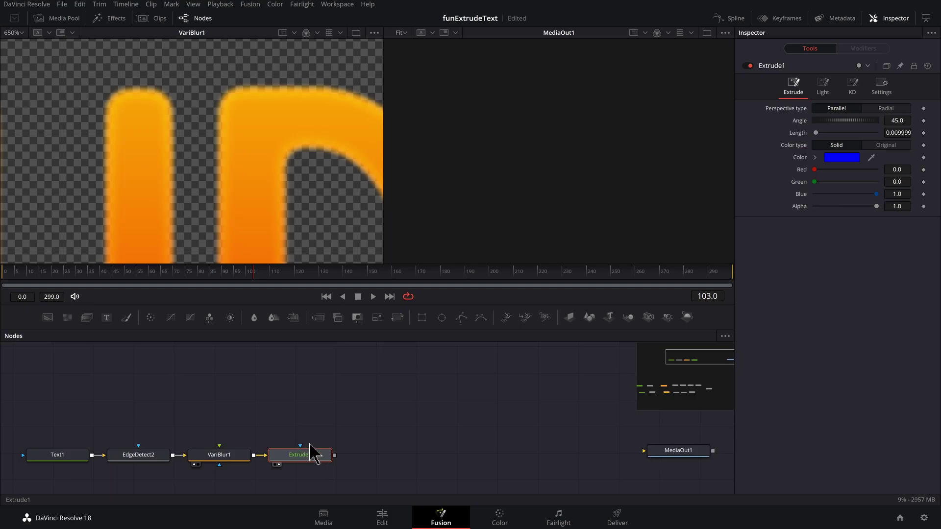
key(2)
scroll(595, 157, up, 2)
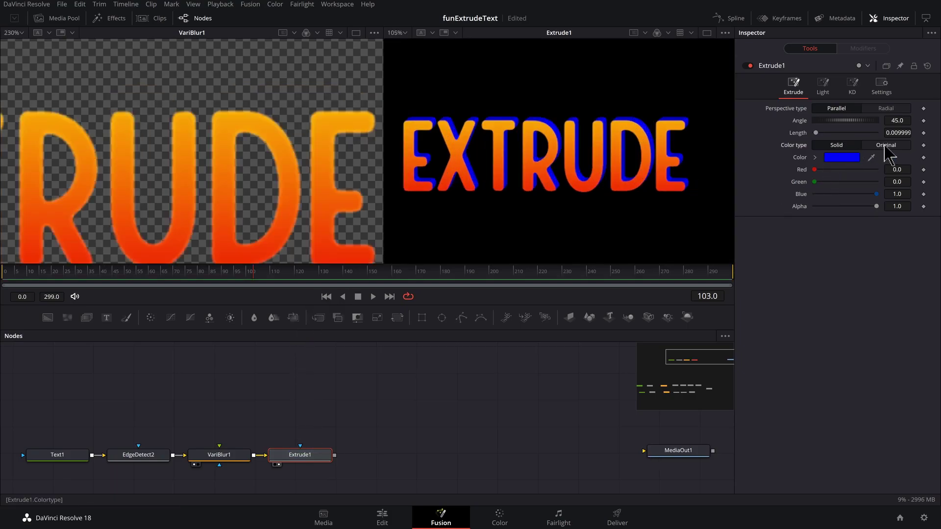
click(885, 147)
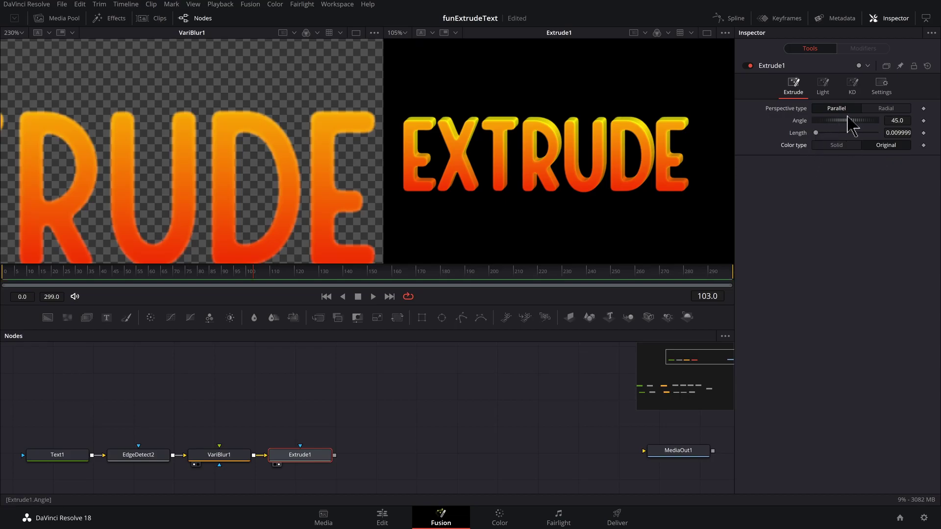
mouse_move(816, 132)
mouse_down()
mouse_move(836, 138)
mouse_move(826, 120)
mouse_up()
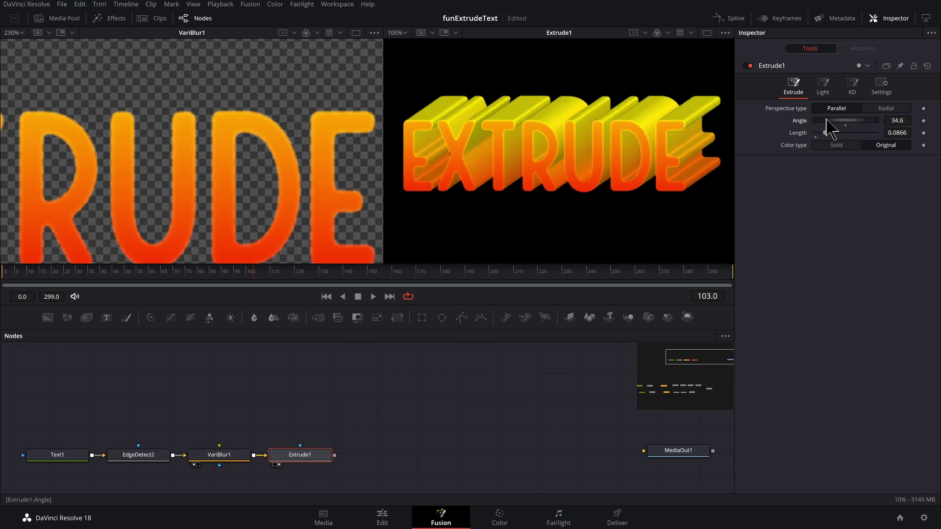
drag(217, 415, 298, 402)
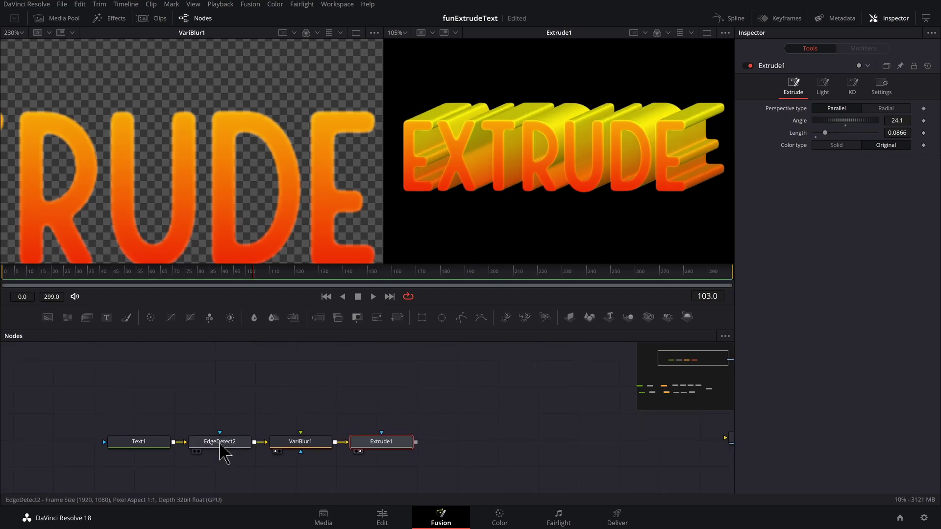
Give EdgeDetect2 edge width 0.213 and brightness 0.709, and set VariBlur1 blur size to 0.94.
click(221, 446)
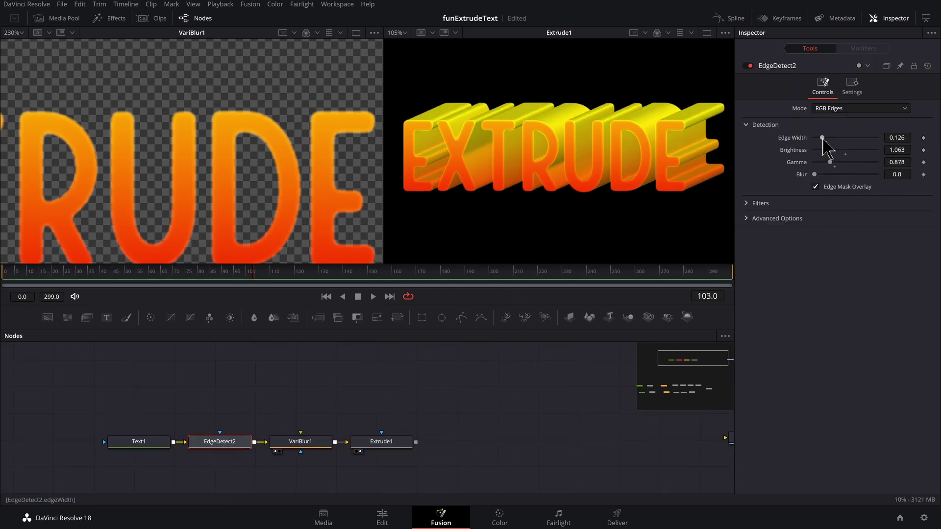
drag(829, 139, 823, 155)
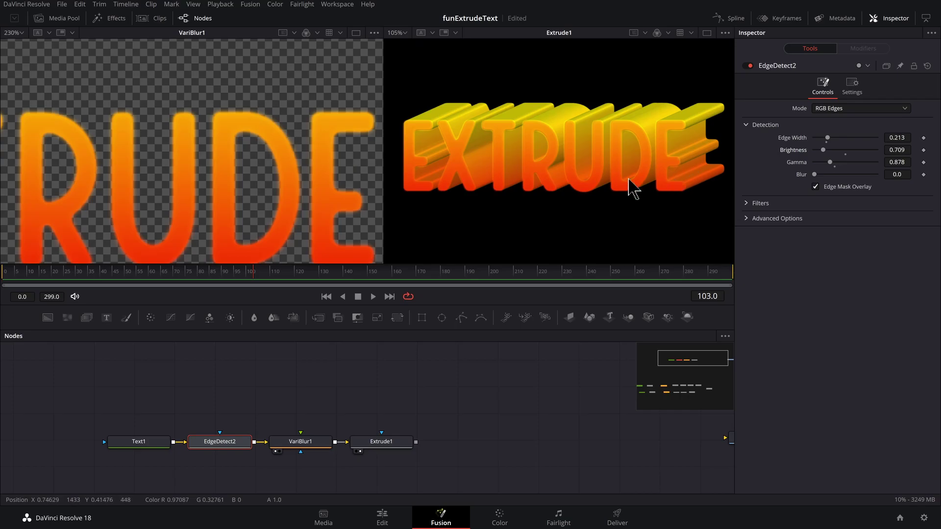
drag(814, 174, 820, 174)
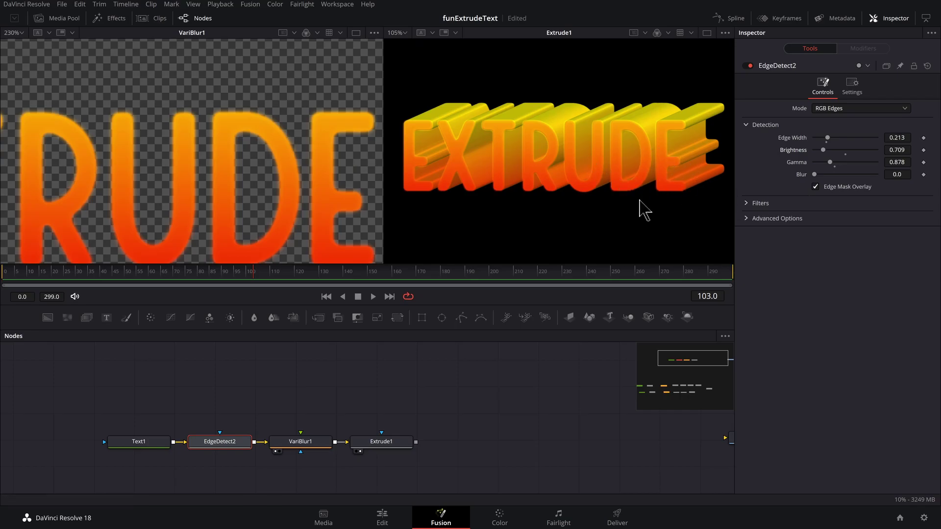
click(313, 443)
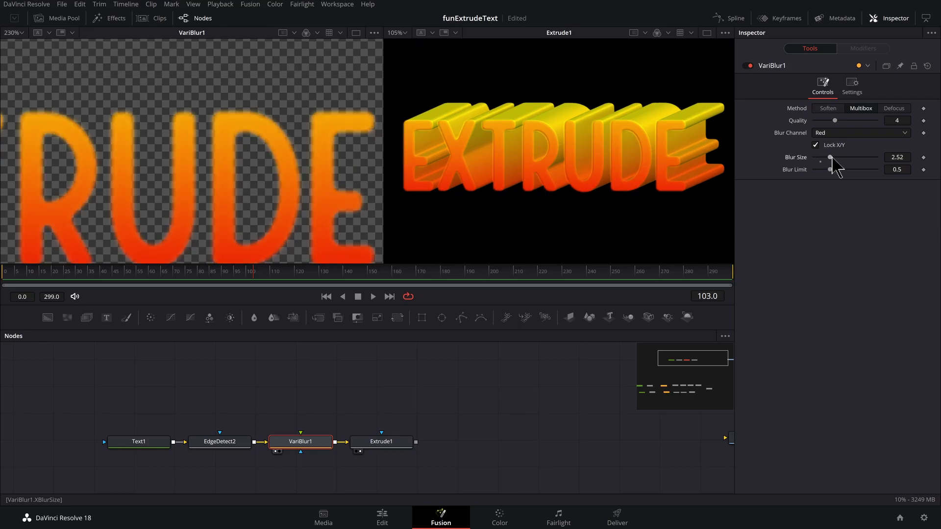
drag(821, 162, 820, 161)
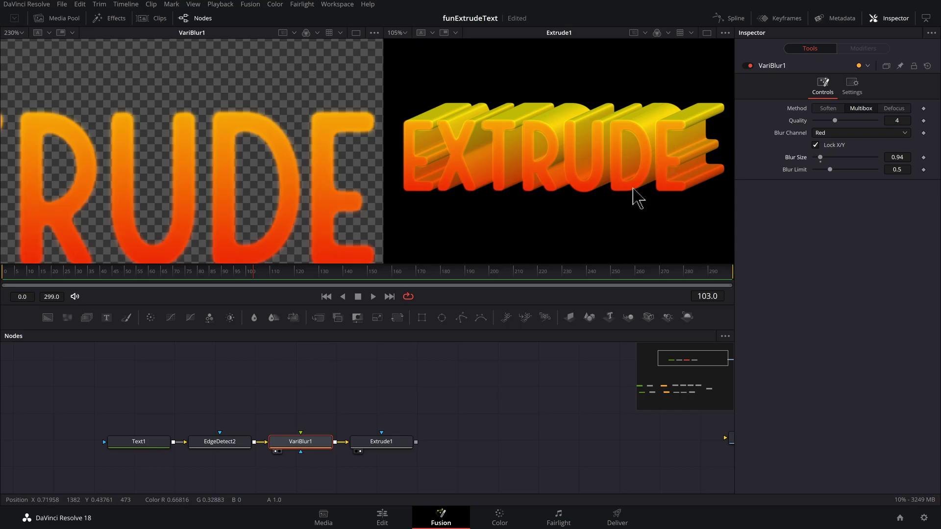
Paste an extrude copy, Extrude1_3, after Extrude1 and change its angle.
drag(383, 202, 288, 204)
key(ctrl+f)
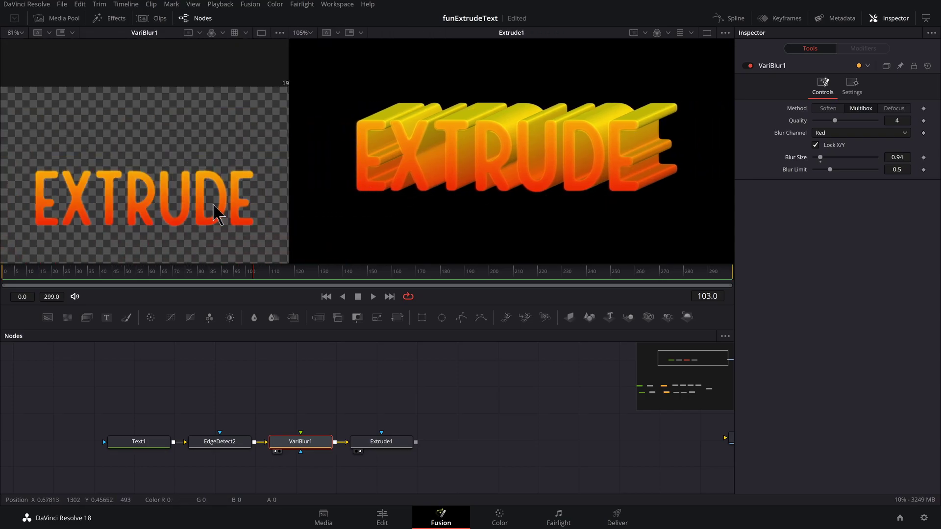
key(ctrl+f)
click(403, 440)
drag(409, 427, 322, 400)
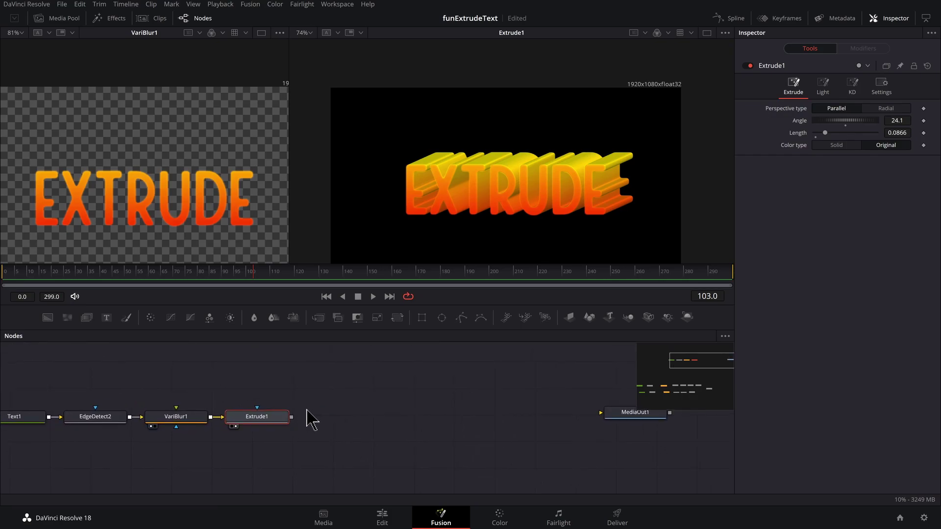
key(ctrl+v)
click(317, 427)
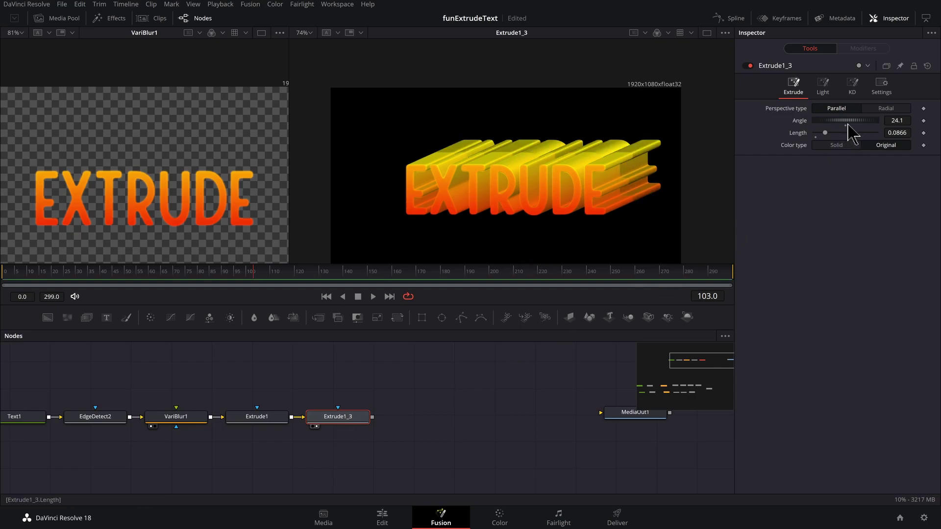
drag(848, 122, 876, 120)
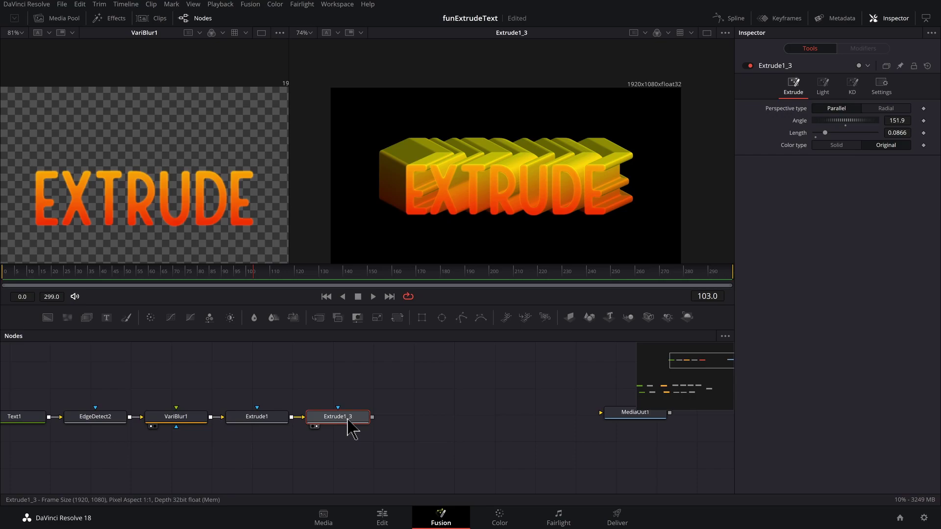
Chain copies Extrude1_3_1 at angle 29.3 and Extrude1_3_1_1 at angle 162.3, length 0.1575.
key(ctrl+c)
key(ctrl+v)
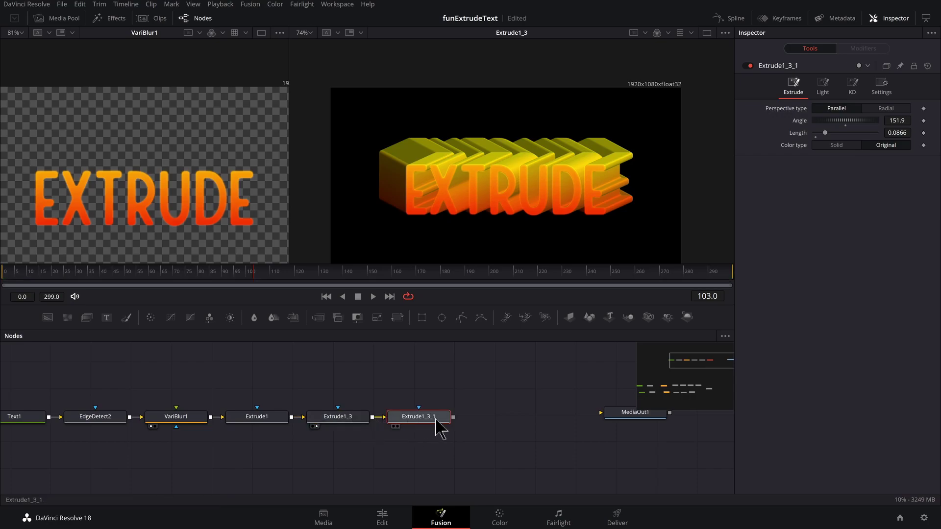
key(2)
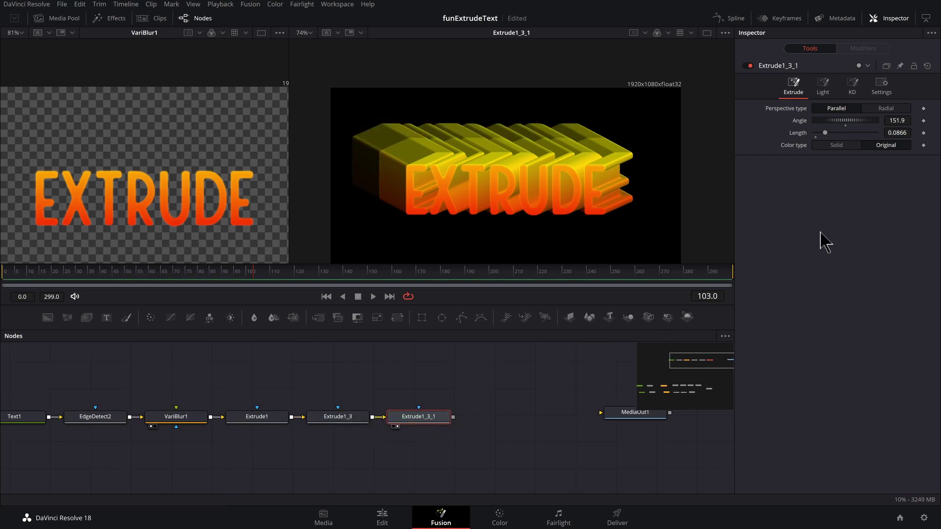
mouse_move(840, 120)
mouse_down()
mouse_move(815, 121)
mouse_move(834, 133)
mouse_up()
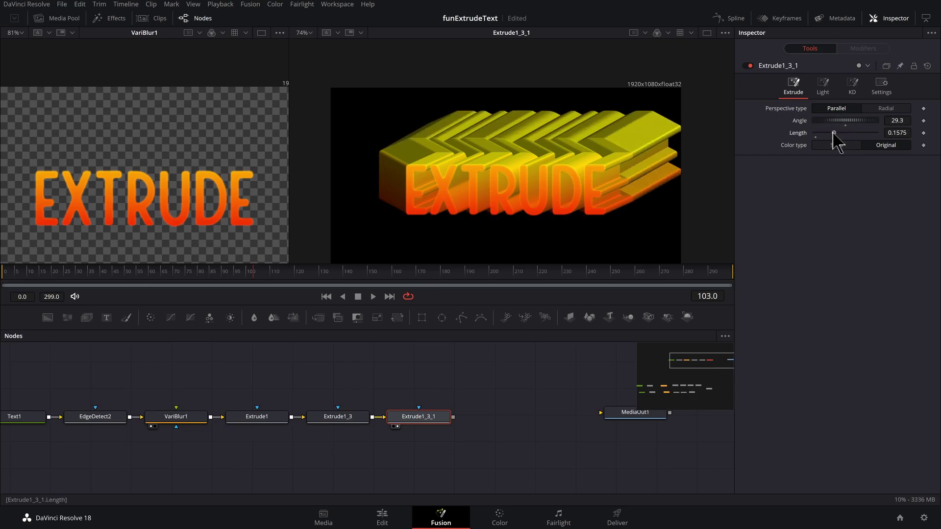
key(ctrl+c)
key(ctrl+v)
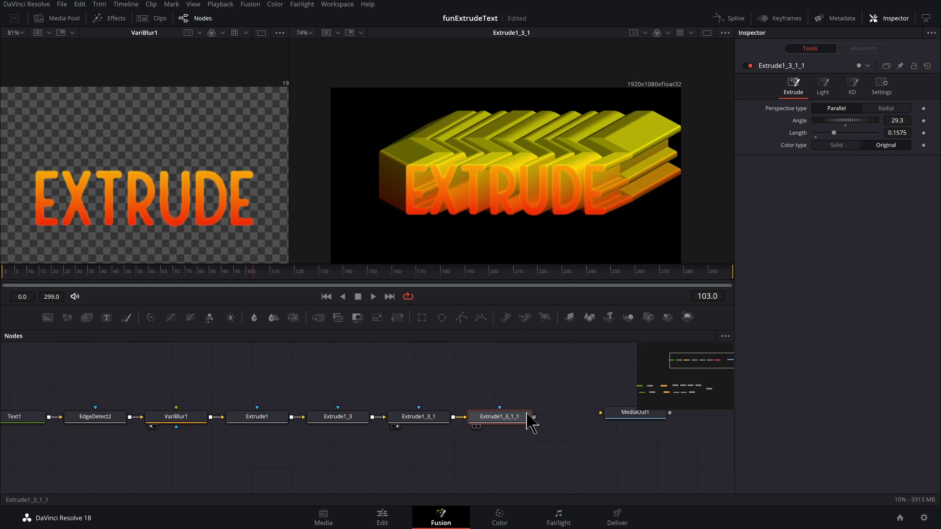
key(2)
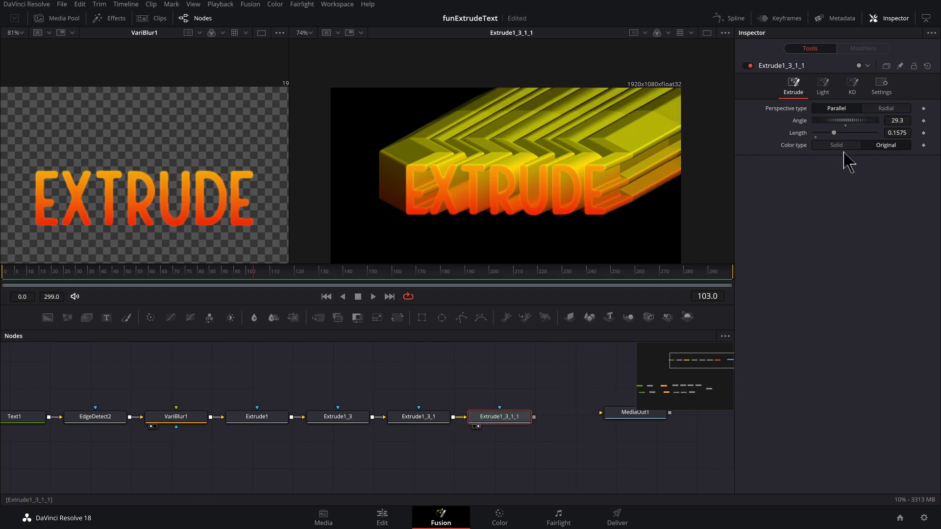
drag(854, 121, 881, 122)
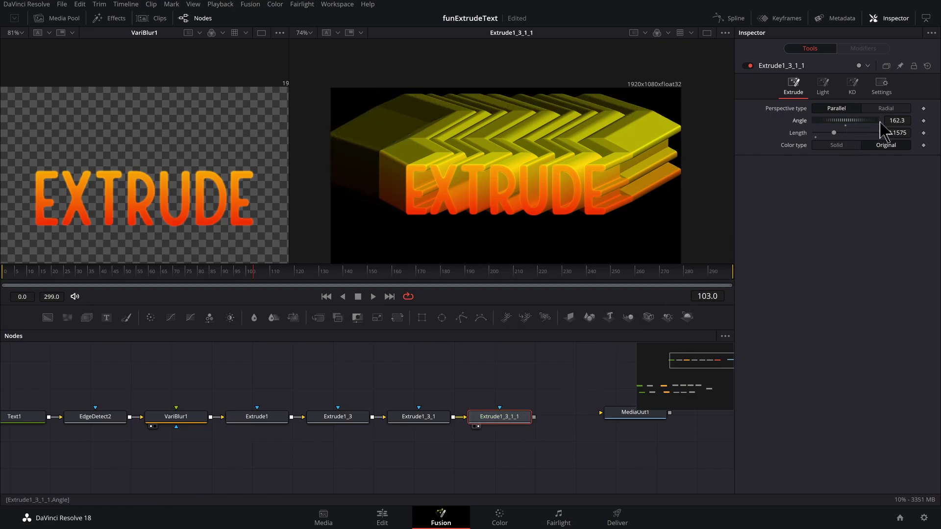
Uncheck Use light in the Light tab of Extrude1, Extrude1_3 and Extrude1_3_1.
click(257, 416)
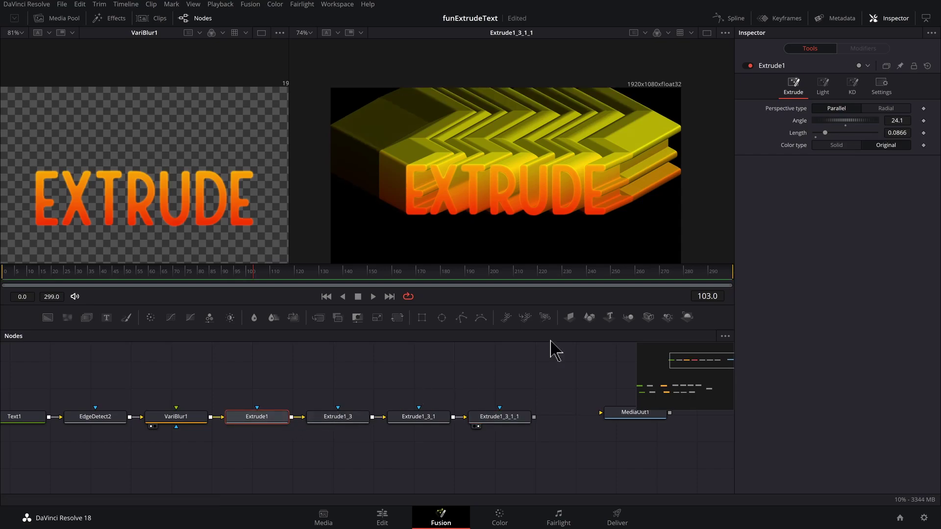
click(823, 86)
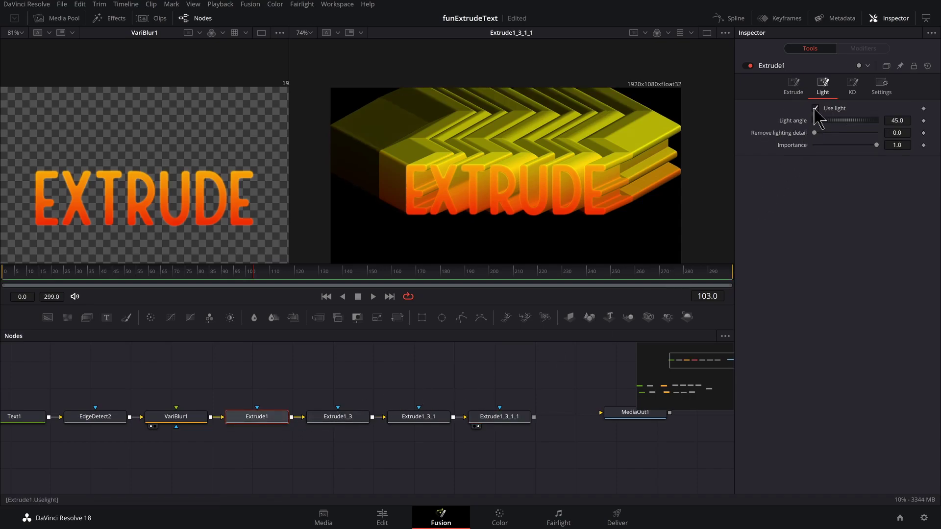
click(816, 108)
click(337, 416)
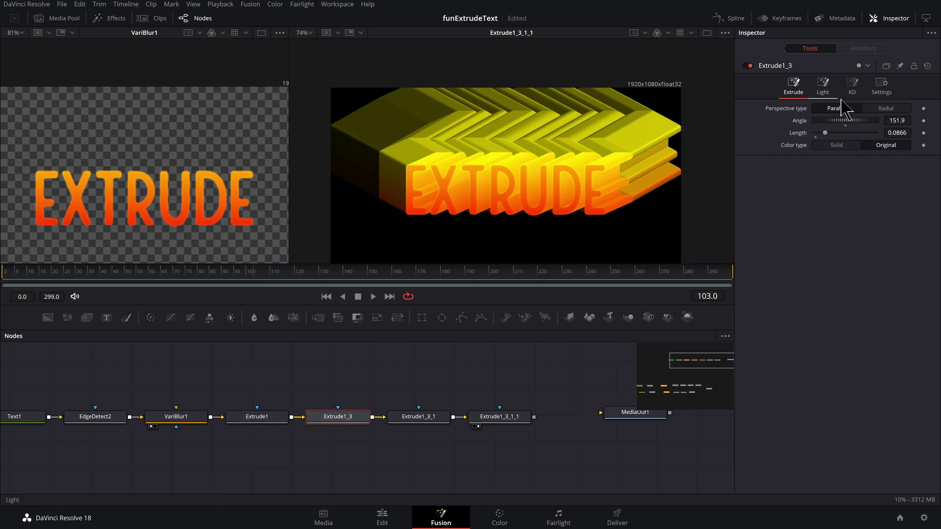
click(823, 86)
click(816, 108)
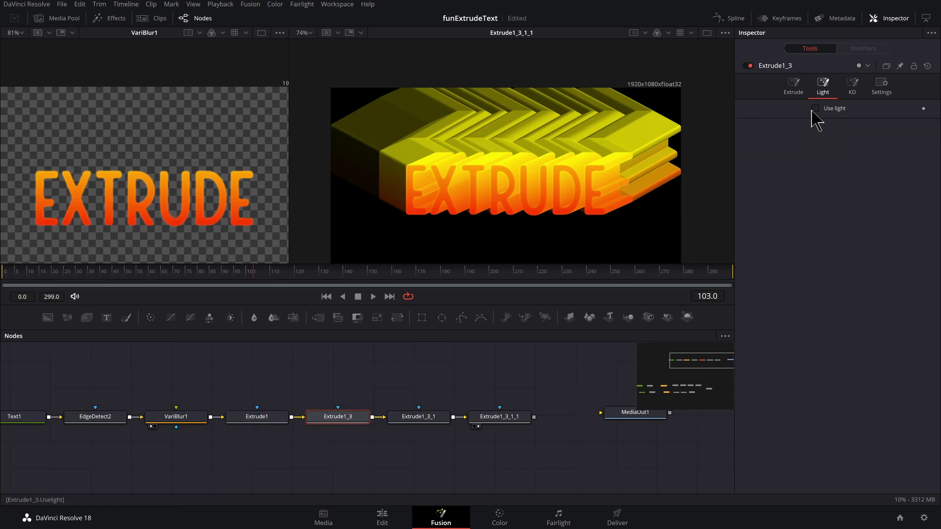
click(420, 419)
click(824, 91)
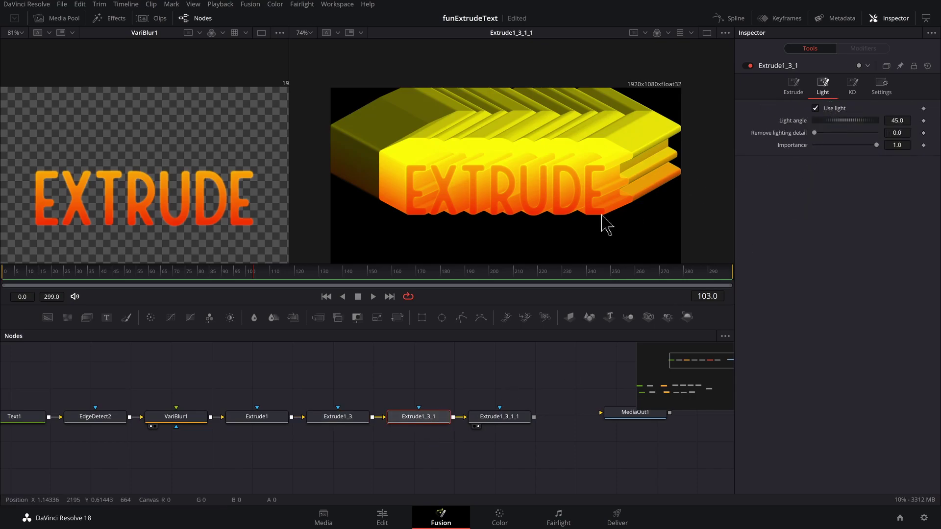
click(816, 108)
click(525, 417)
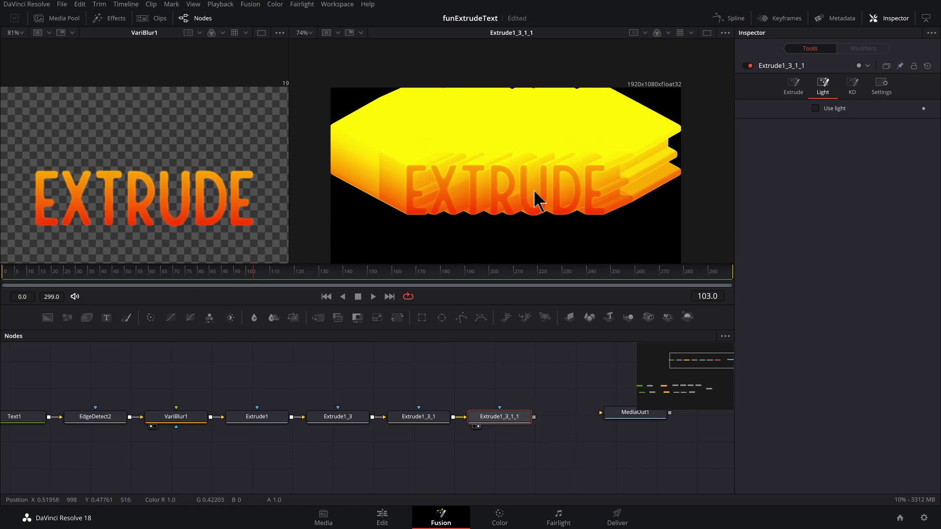
Pull Text1's yellow stop inward, add an orange stop near 0.88, and slide another stop to 0.66.
drag(99, 422, 164, 420)
click(90, 417)
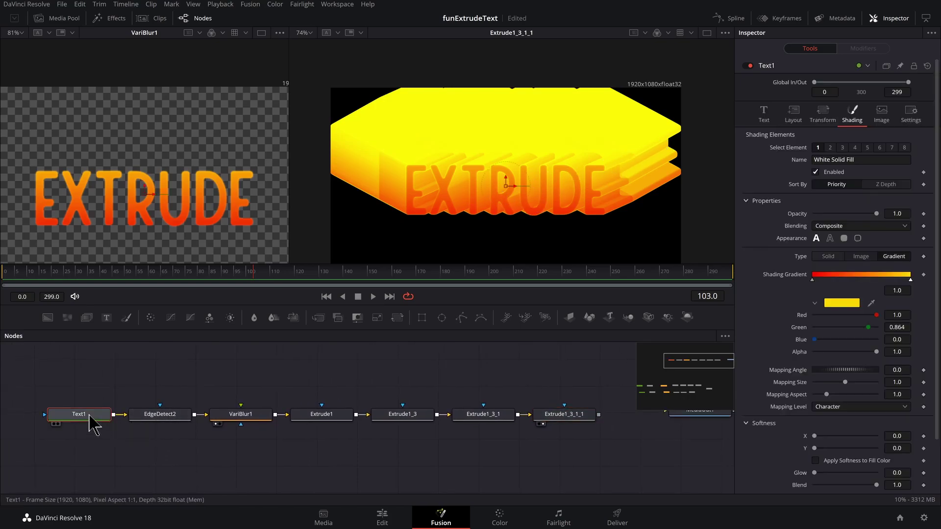
mouse_move(910, 278)
mouse_down()
mouse_move(862, 279)
mouse_move(890, 277)
mouse_up()
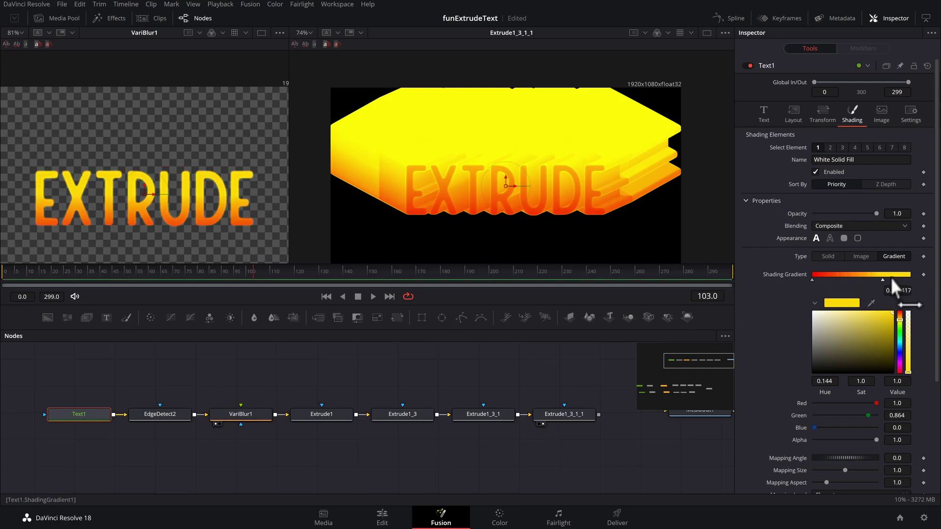
click(899, 318)
drag(899, 317, 895, 324)
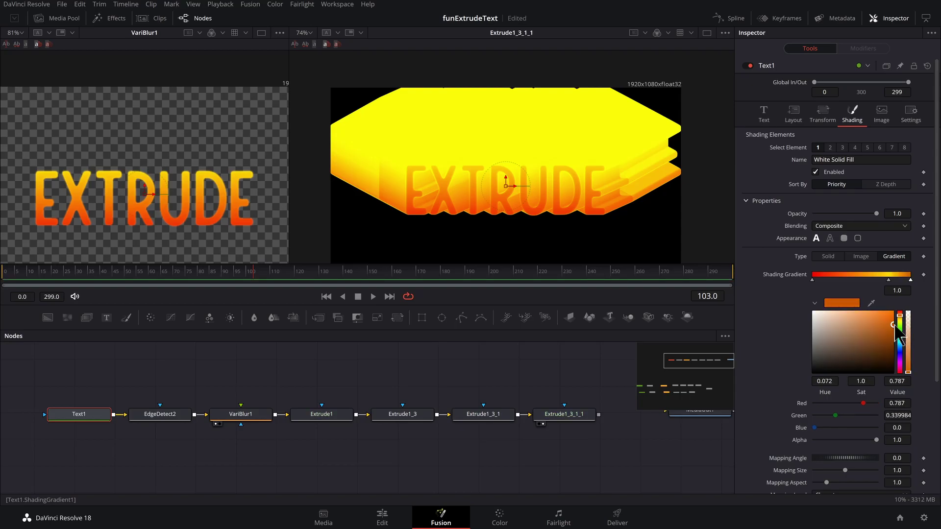
drag(910, 280, 896, 284)
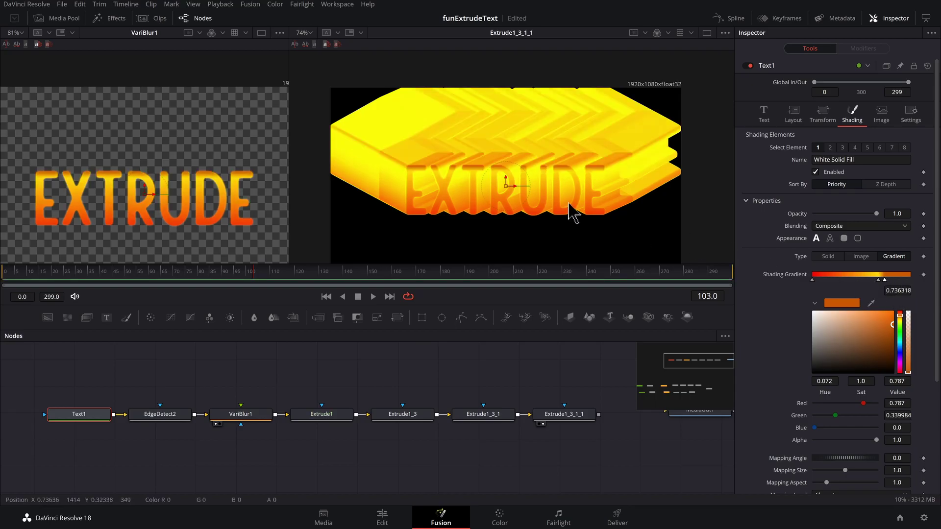
scroll(567, 210, up, 2)
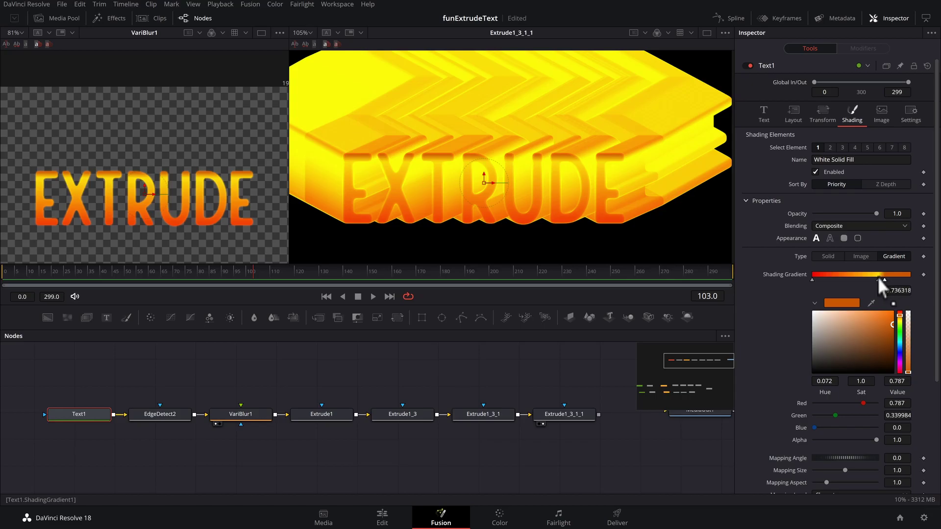
drag(878, 278, 876, 279)
Recolour the first Text1 gradient stop crimson, nudge the second red stop left, and slide the yellow stop to about 0.69.
click(812, 279)
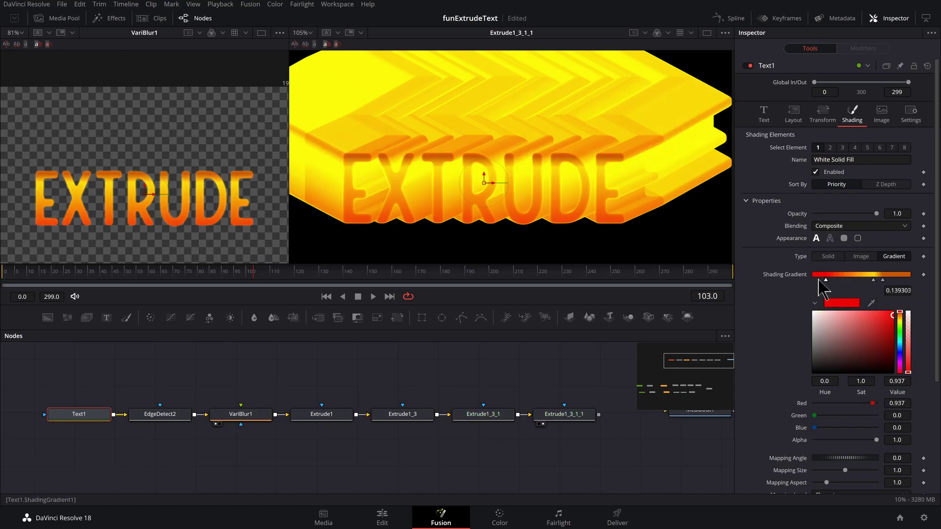
click(903, 369)
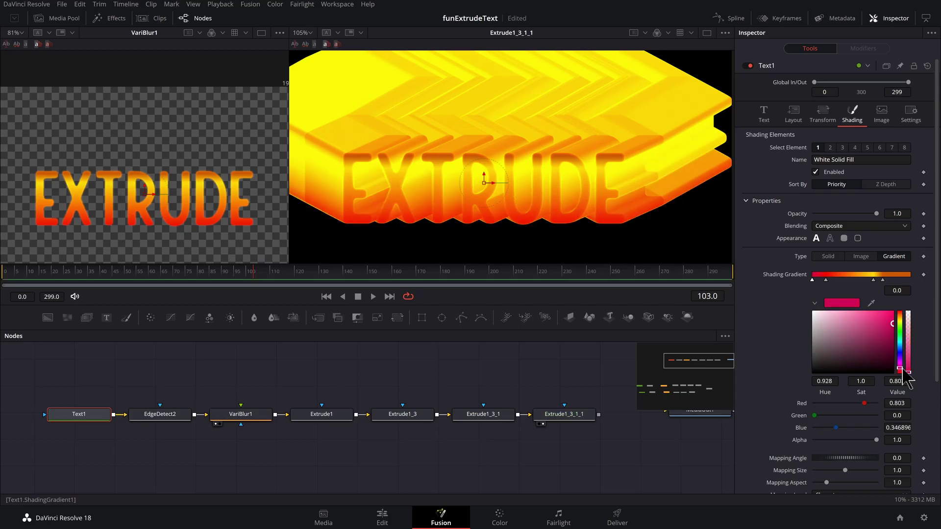
click(826, 279)
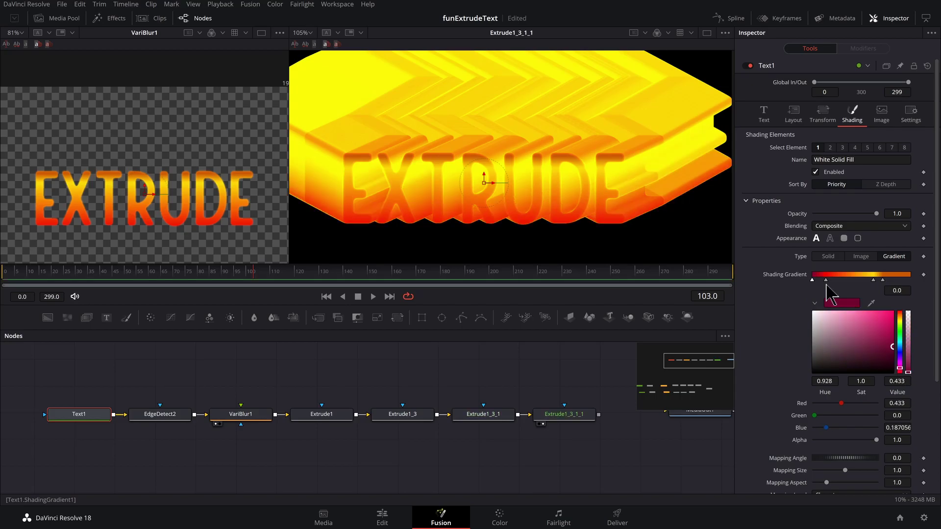
drag(825, 279, 821, 279)
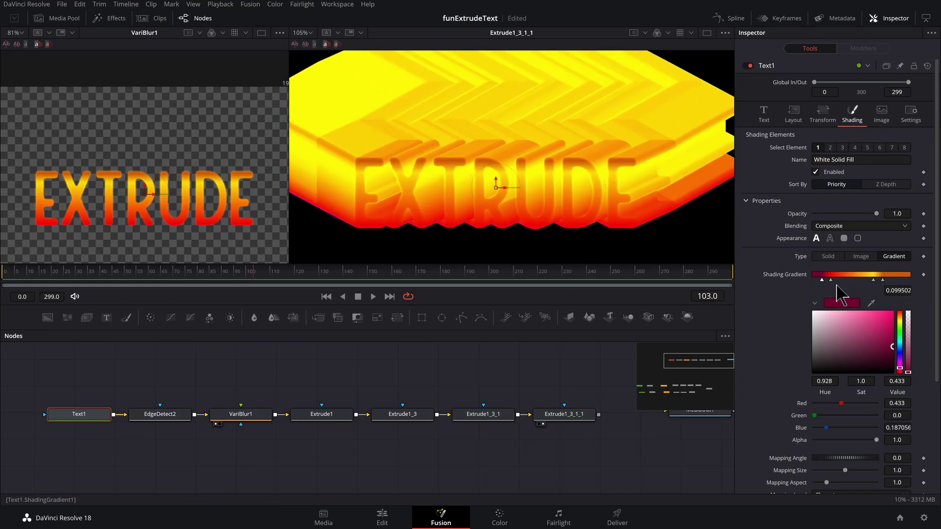
click(884, 279)
drag(871, 278, 878, 279)
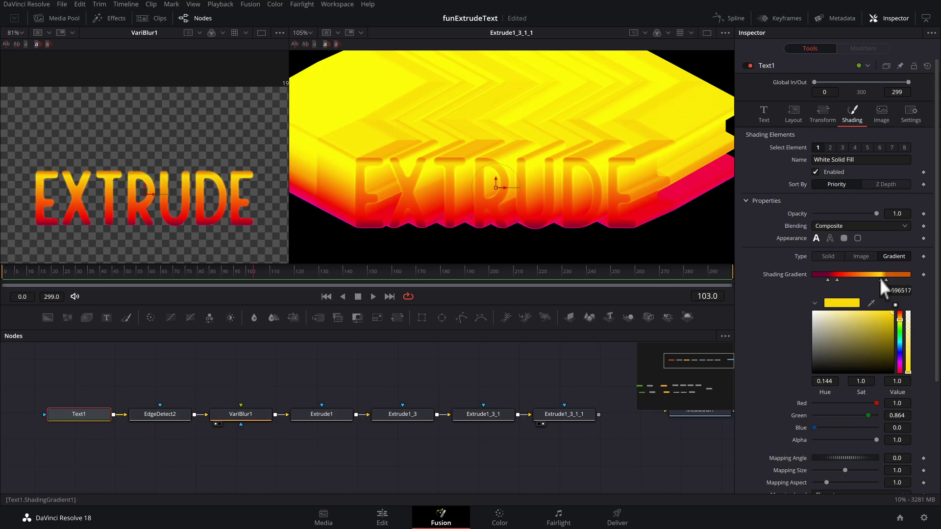
drag(880, 278, 882, 278)
click(892, 316)
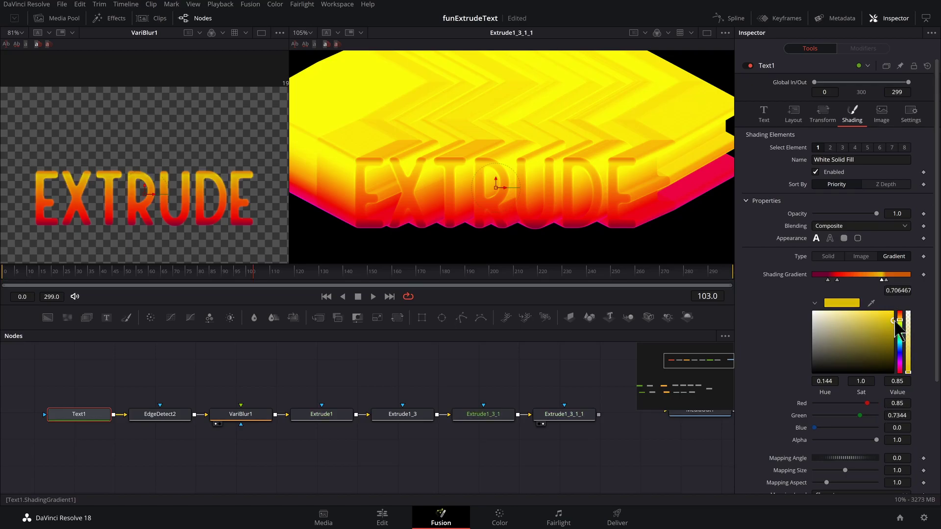
Add a teal stop at about 0.4726 in the middle of the gradient.
click(858, 274)
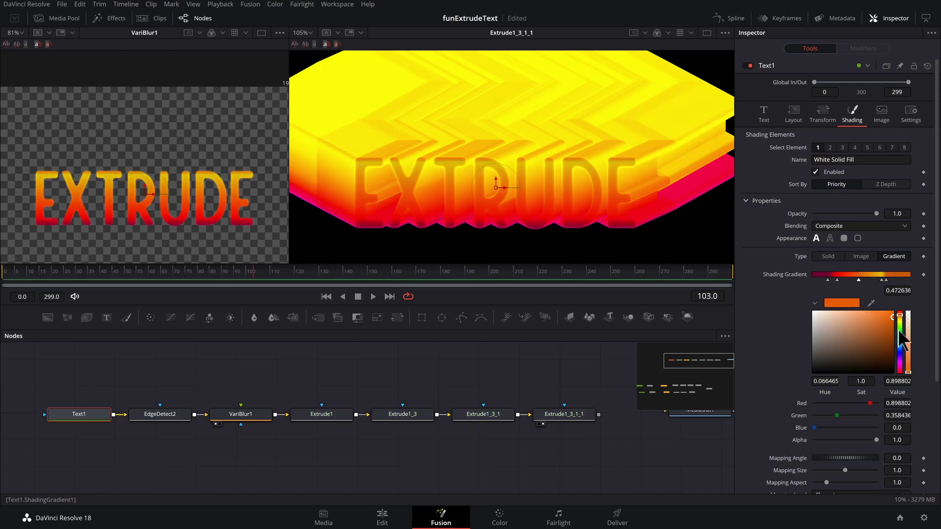
drag(900, 328, 900, 340)
click(876, 331)
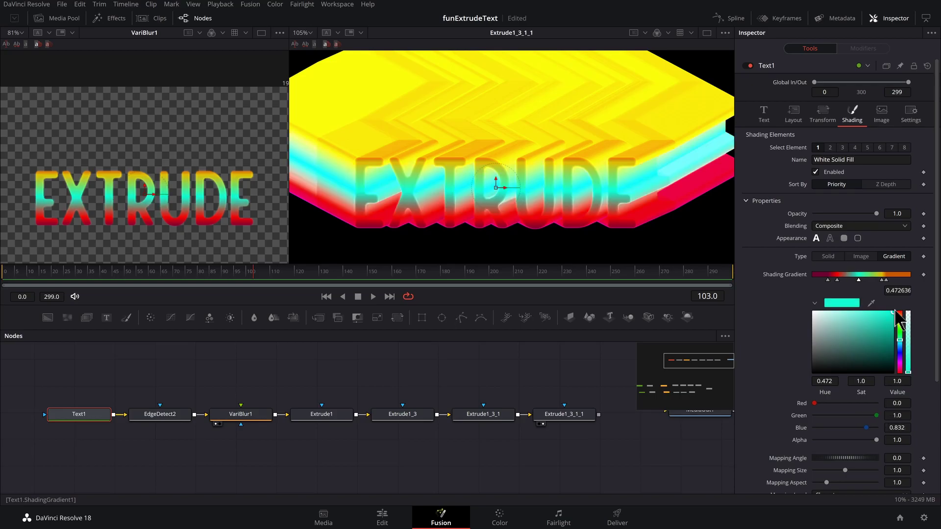